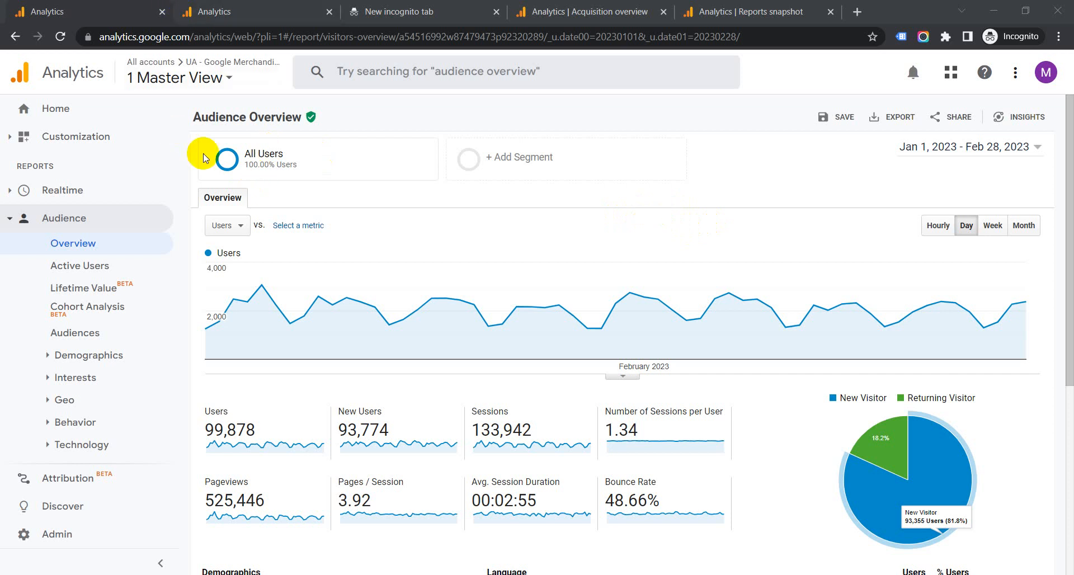
Step: Open the Age report under the Audience Demographics reports and examine its age-group table
{"action": "mouse_move", "coordinate": [218, 154]}
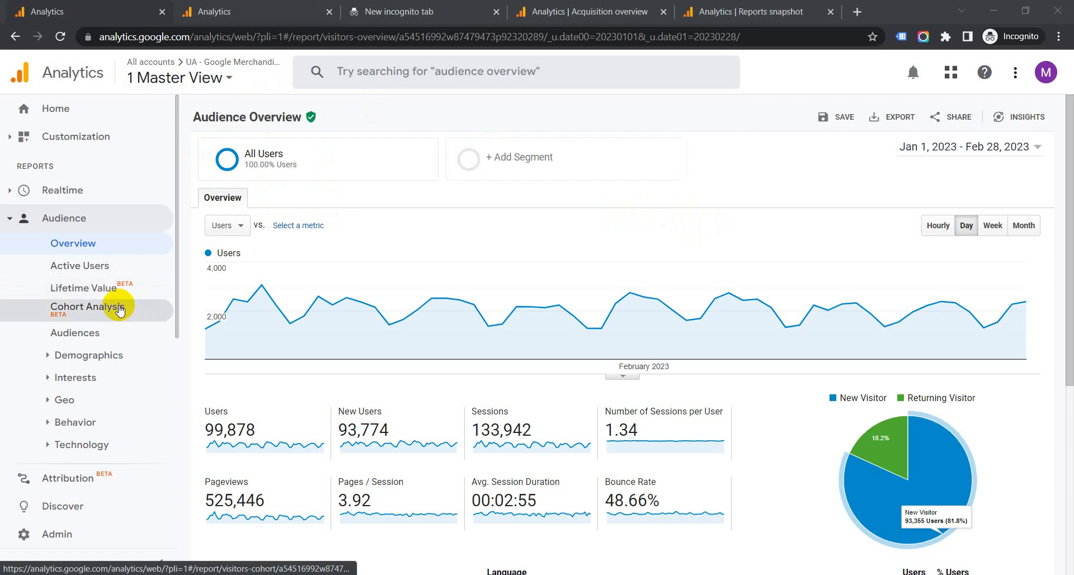
{"action": "scroll", "coordinate": [119, 309], "scroll_direction": "down", "scroll_amount": 3}
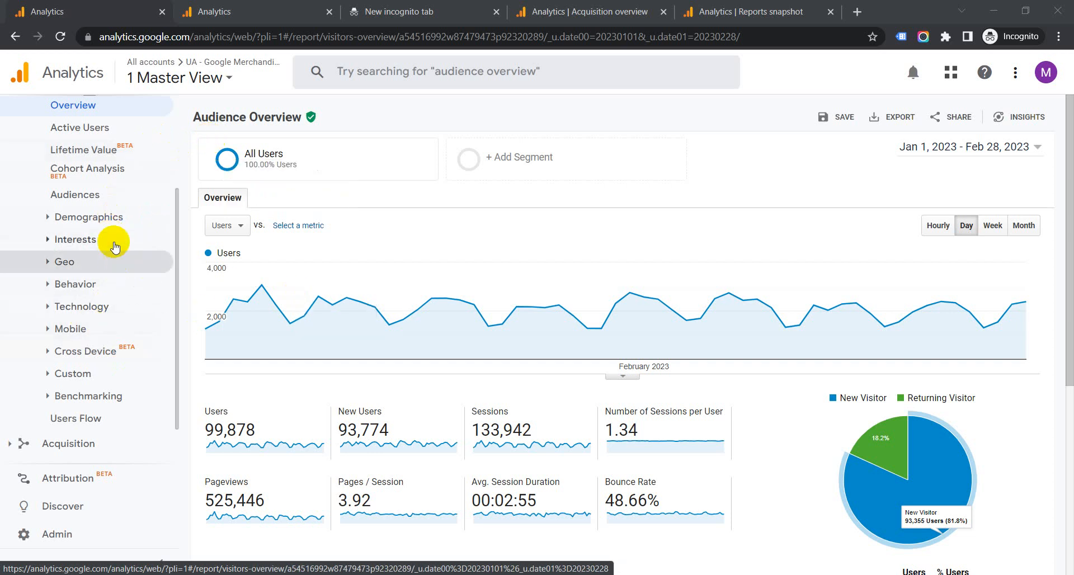
{"action": "left_click", "coordinate": [106, 216]}
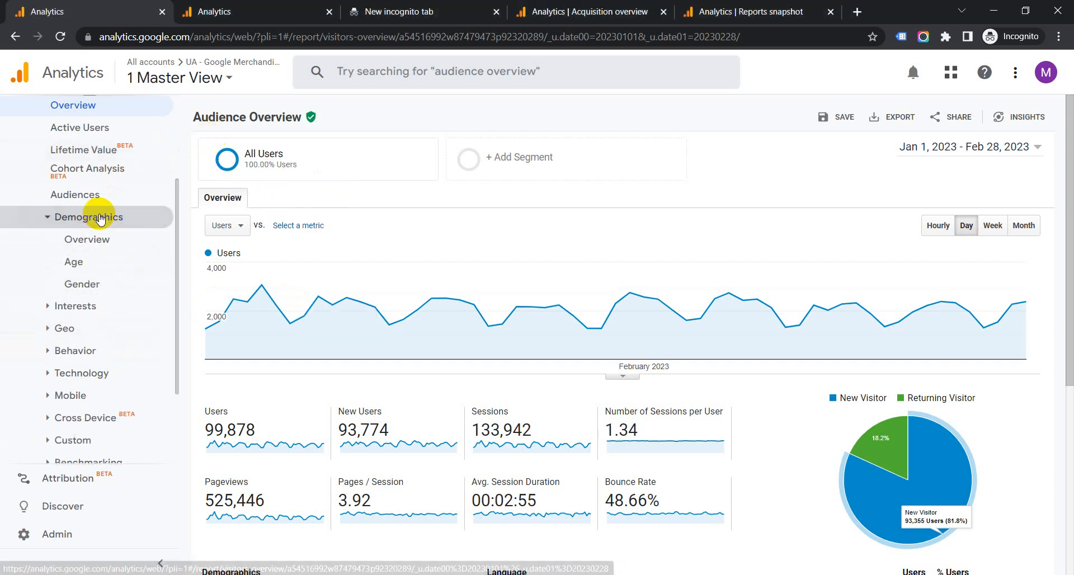
{"action": "left_click", "coordinate": [104, 257]}
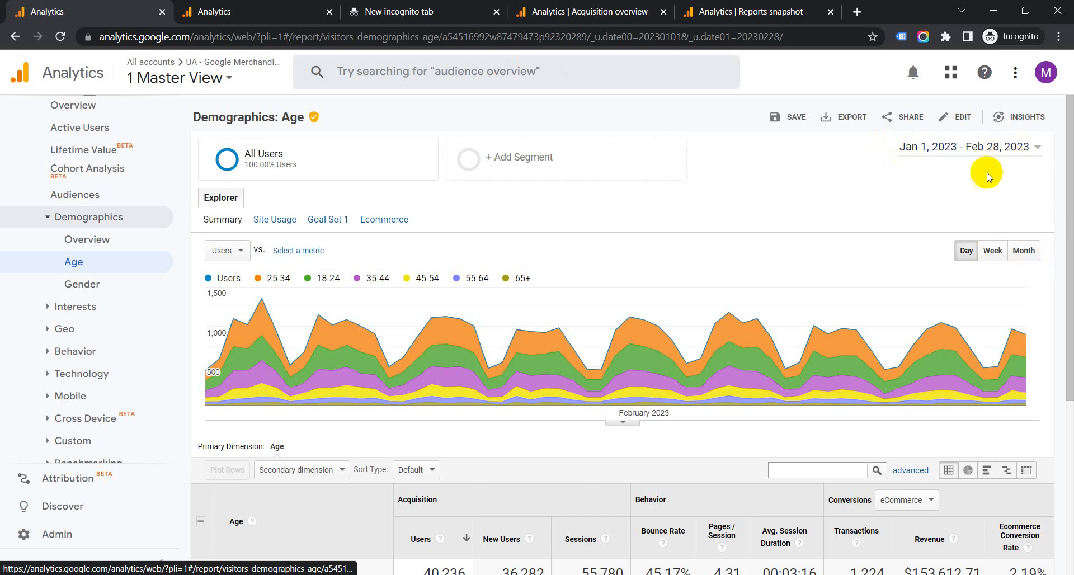
{"action": "scroll", "coordinate": [784, 281], "scroll_direction": "down", "scroll_amount": 5}
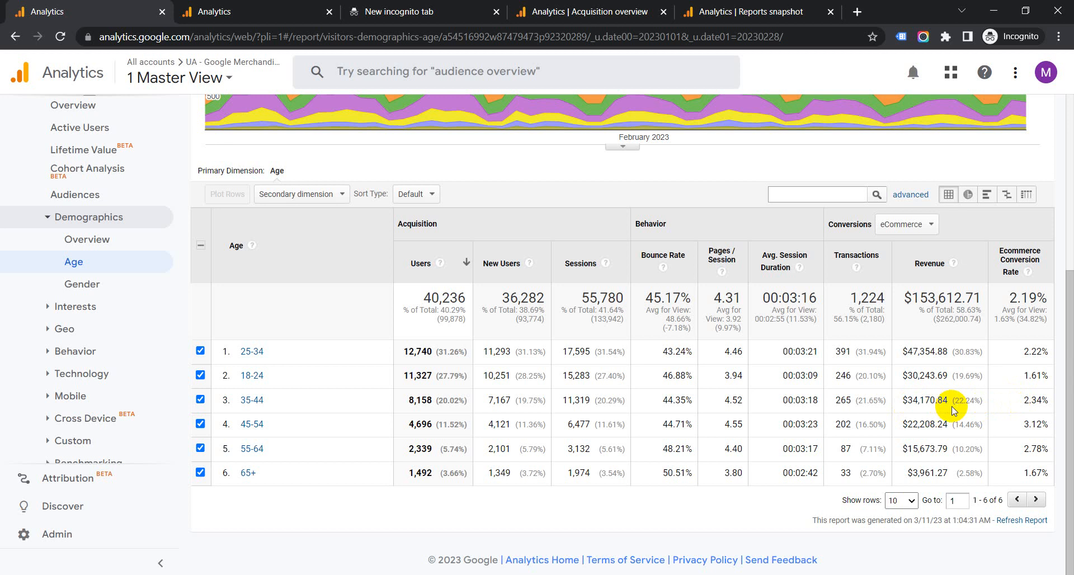
Step: Deselect the 18-24, 45-54, 55-64 and 65+ rows in the age table, keeping only 25-34 and 35-44 selected
{"action": "left_click", "coordinate": [200, 374]}
{"action": "left_click", "coordinate": [200, 424]}
{"action": "left_click", "coordinate": [200, 447]}
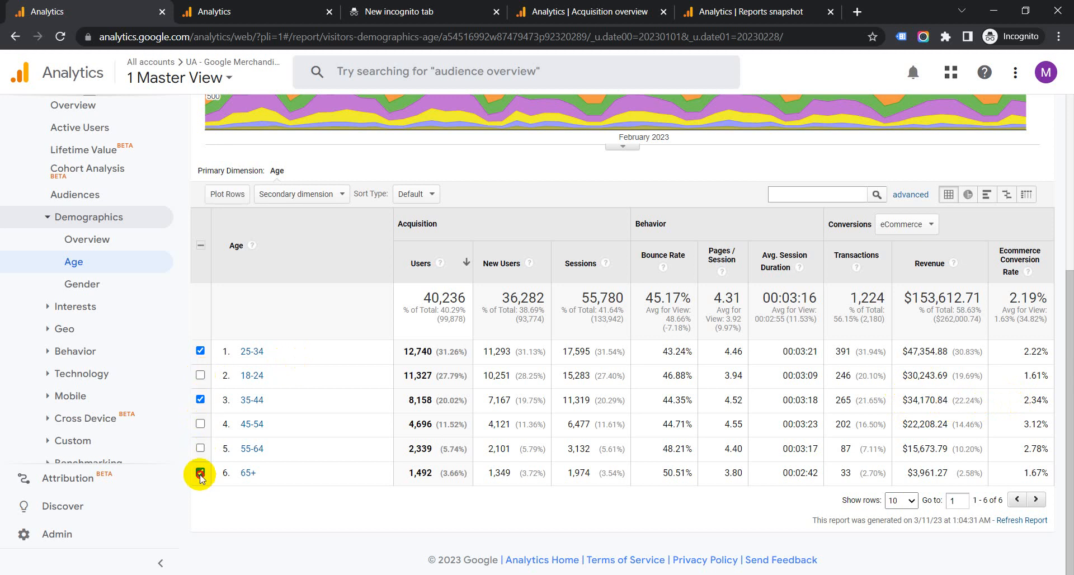
{"action": "left_click", "coordinate": [200, 473]}
Step: Switch to the website data property and open the Audiences page under Audience Definitions in its admin settings
{"action": "key", "text": "ctrl+Tab"}
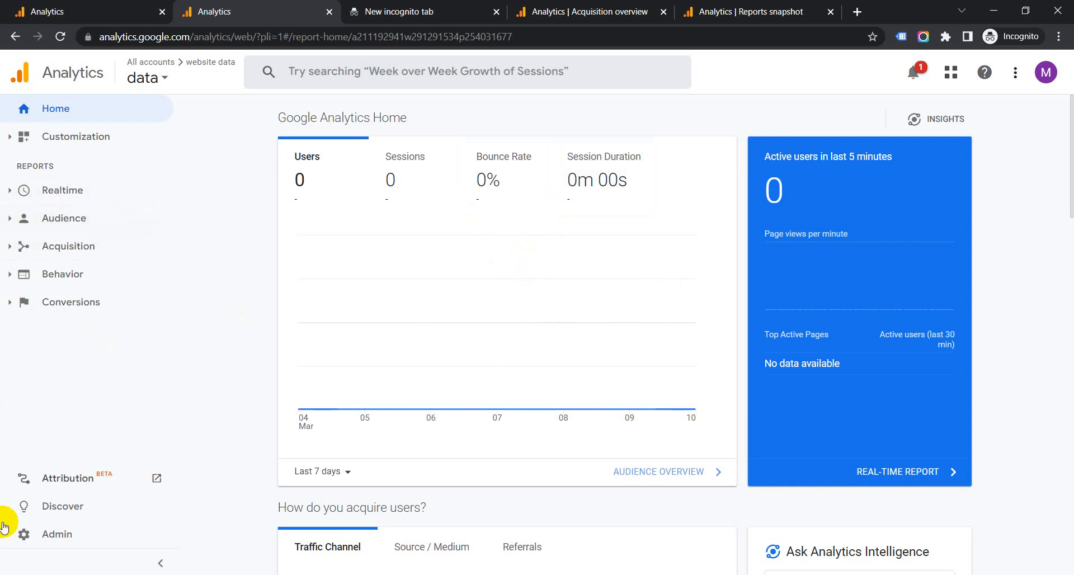
{"action": "left_click", "coordinate": [91, 536]}
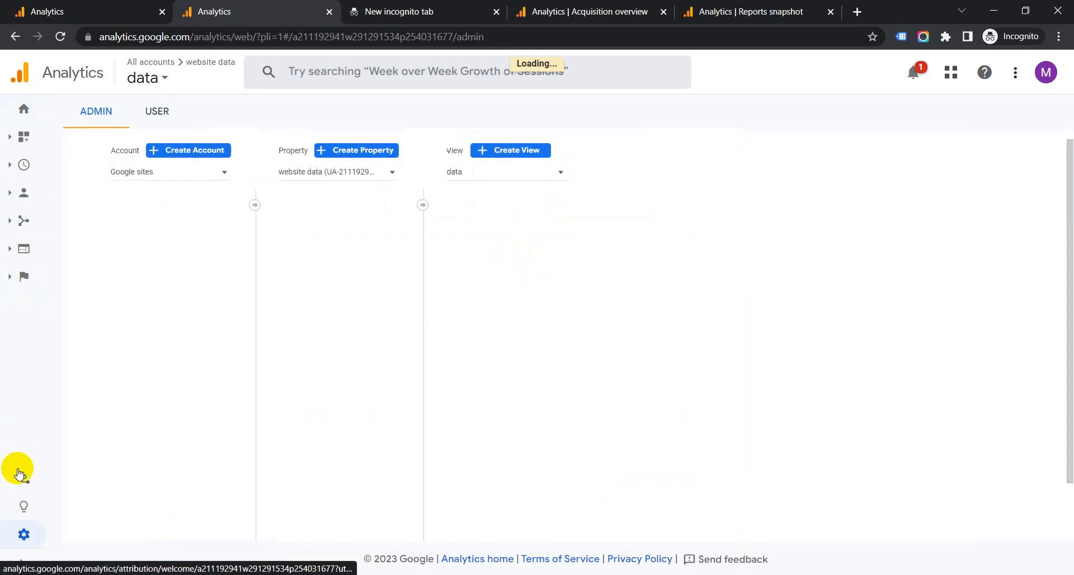
{"action": "scroll", "coordinate": [627, 300], "scroll_direction": "down", "scroll_amount": 2}
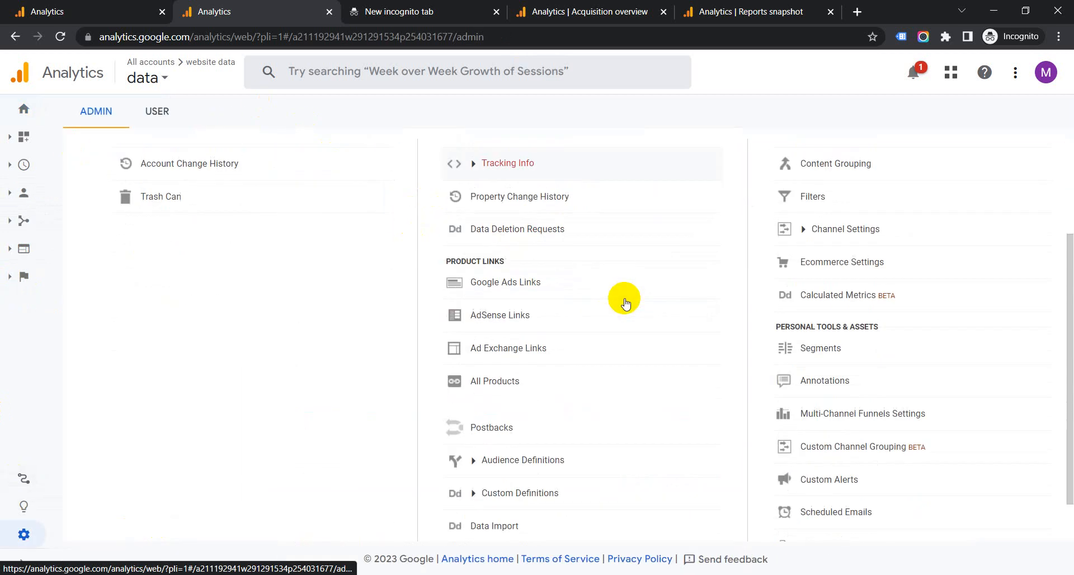
{"action": "scroll", "coordinate": [625, 303], "scroll_direction": "down", "scroll_amount": 1}
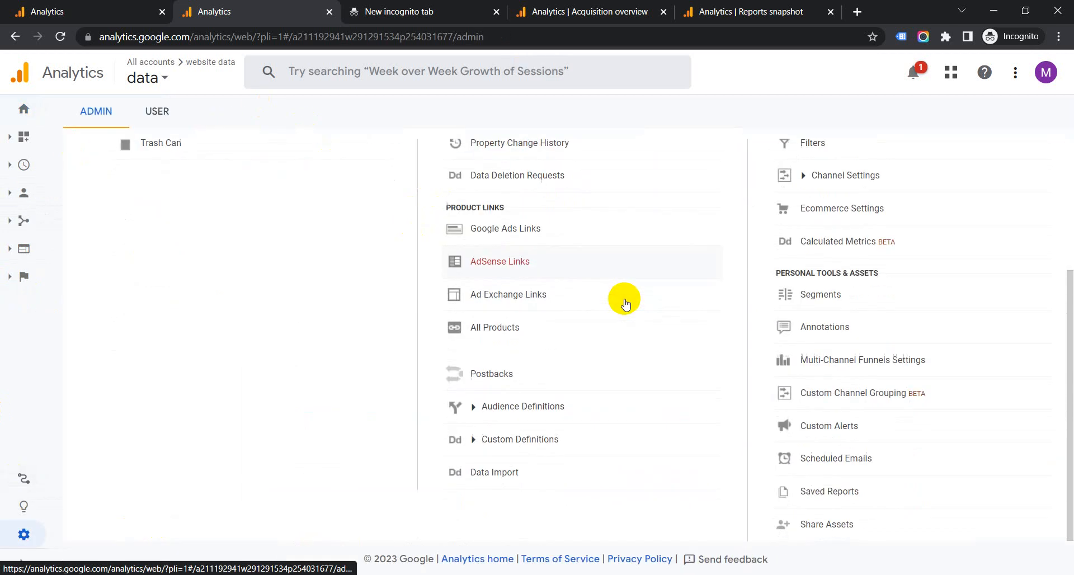
{"action": "left_click", "coordinate": [513, 406]}
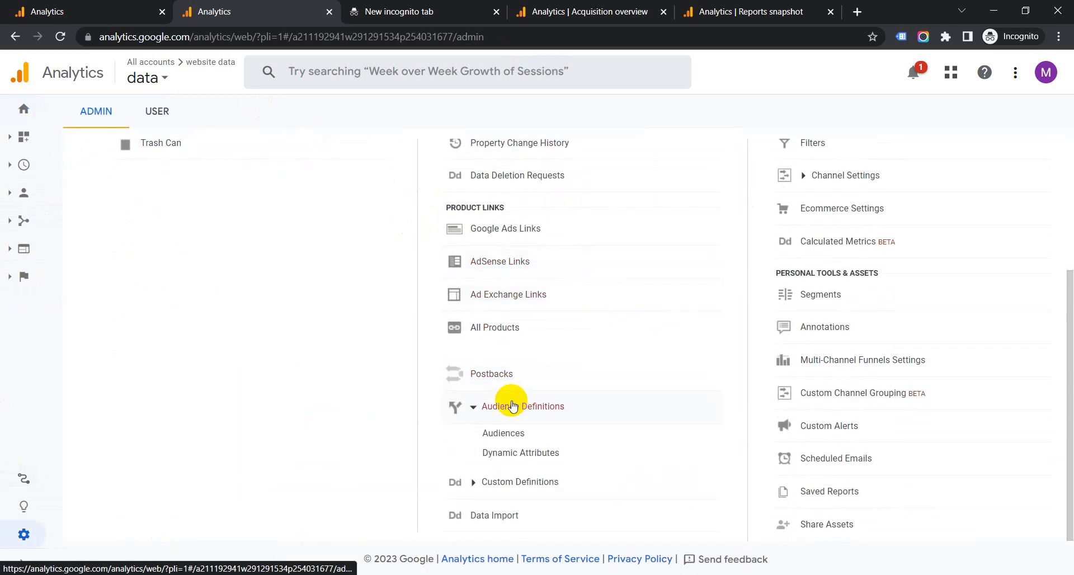
{"action": "left_click", "coordinate": [505, 434]}
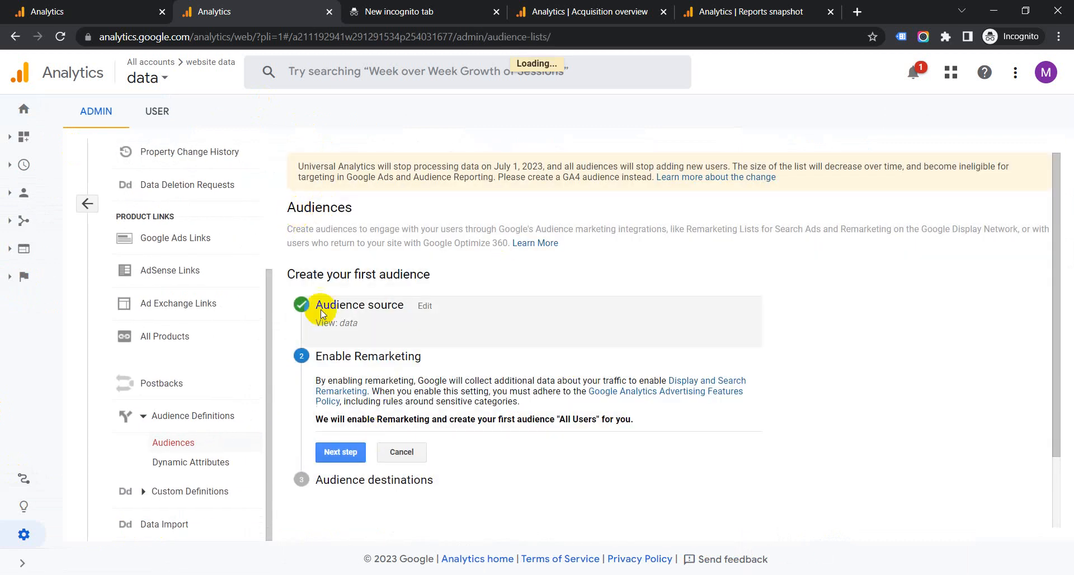
Step: Enable remarketing with the All Users audience, adding the website data Analytics property as its destination
{"action": "scroll", "coordinate": [357, 380], "scroll_direction": "down", "scroll_amount": 1}
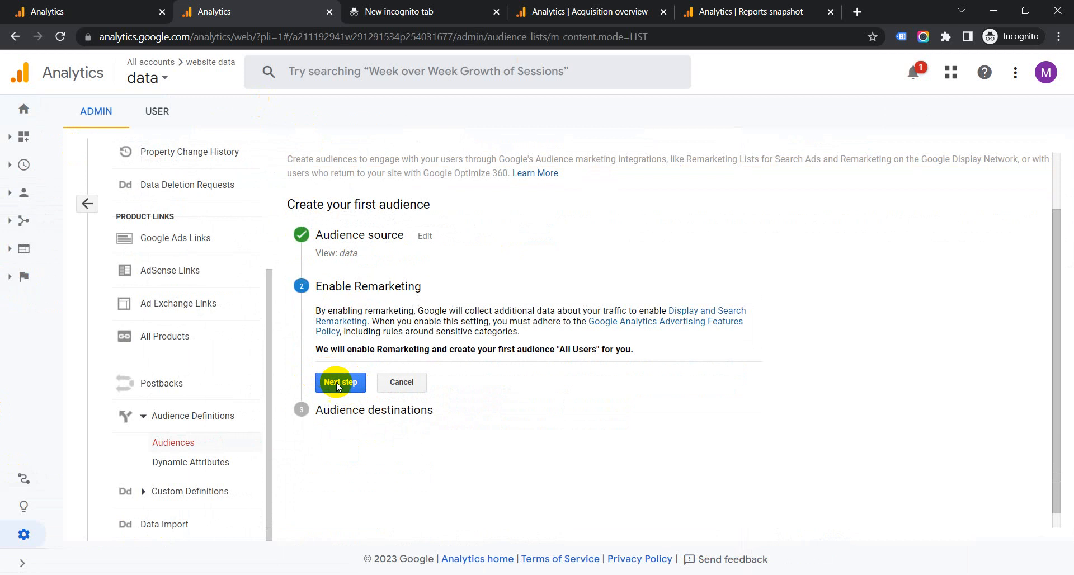
{"action": "left_click", "coordinate": [347, 384]}
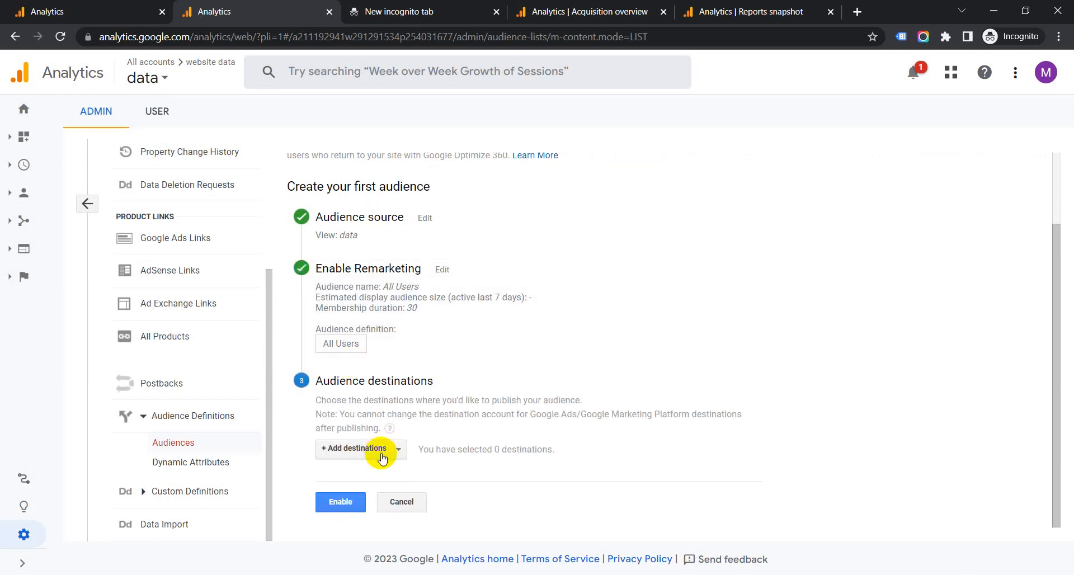
{"action": "left_click", "coordinate": [386, 453]}
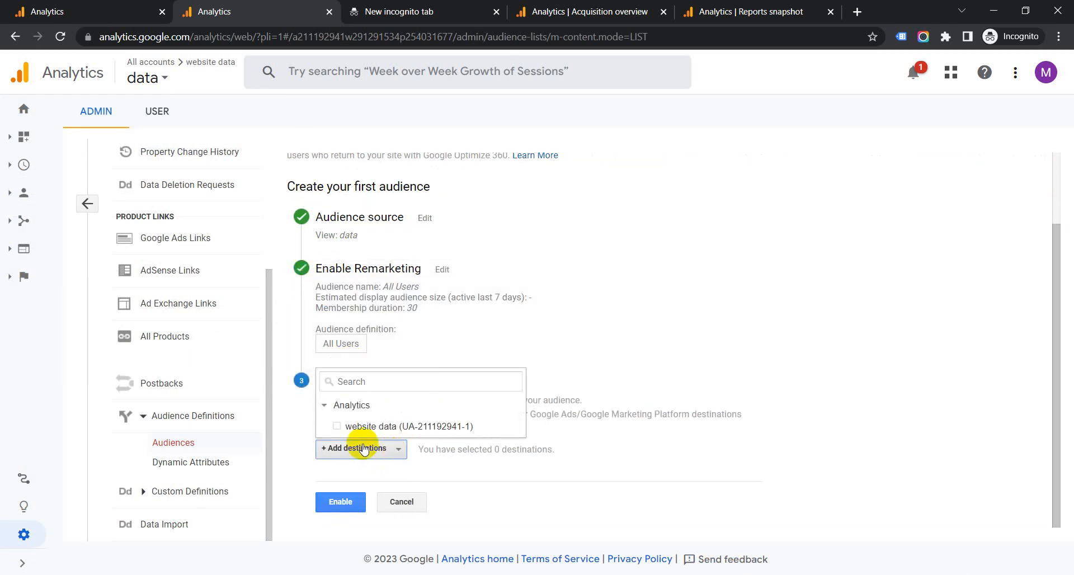
{"action": "left_click", "coordinate": [347, 431]}
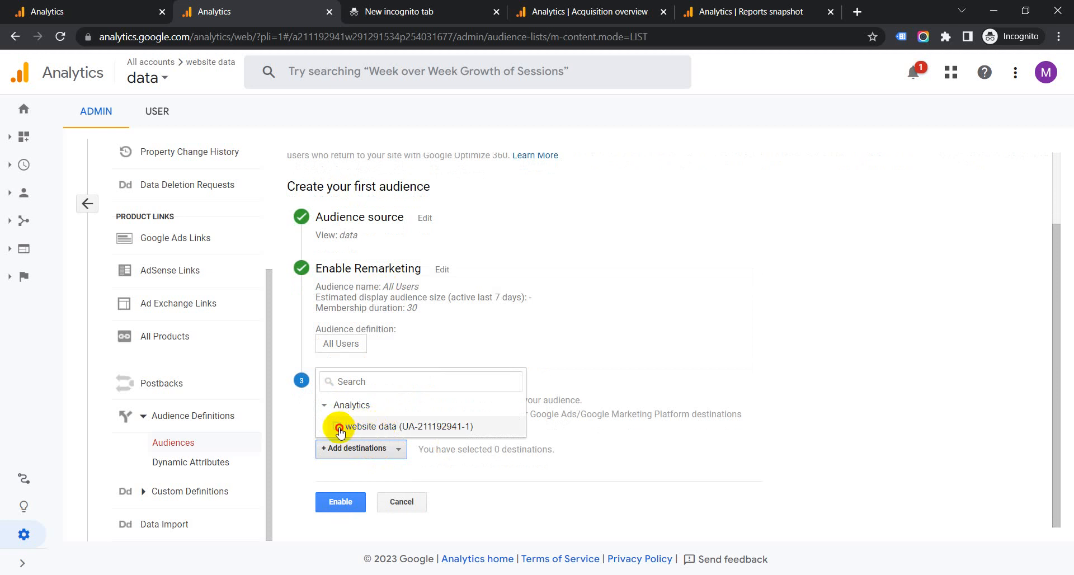
{"action": "left_click", "coordinate": [685, 453]}
{"action": "scroll", "coordinate": [686, 454], "scroll_direction": "down", "scroll_amount": 1}
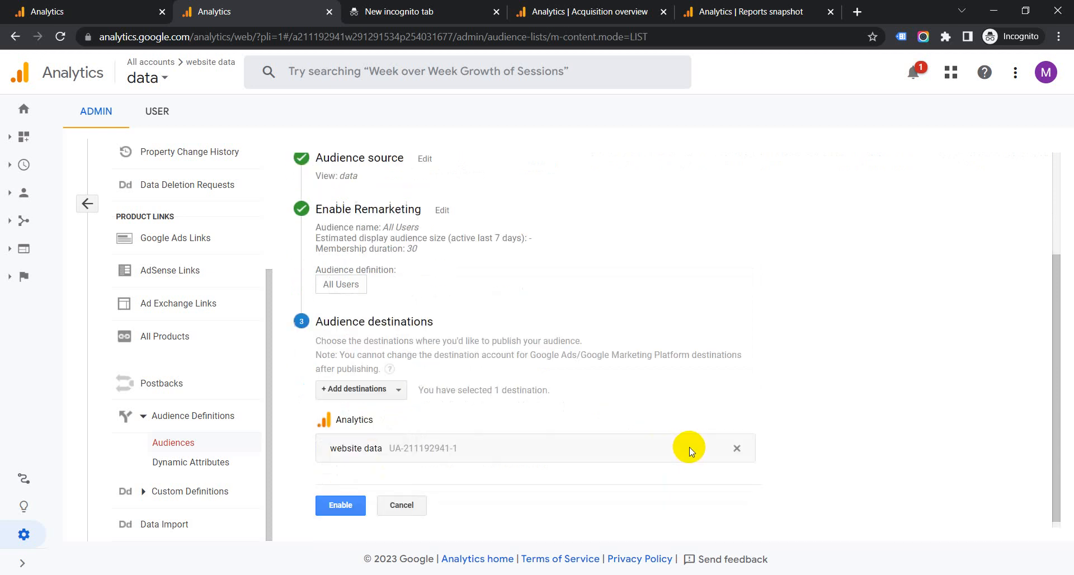
{"action": "left_click", "coordinate": [339, 503]}
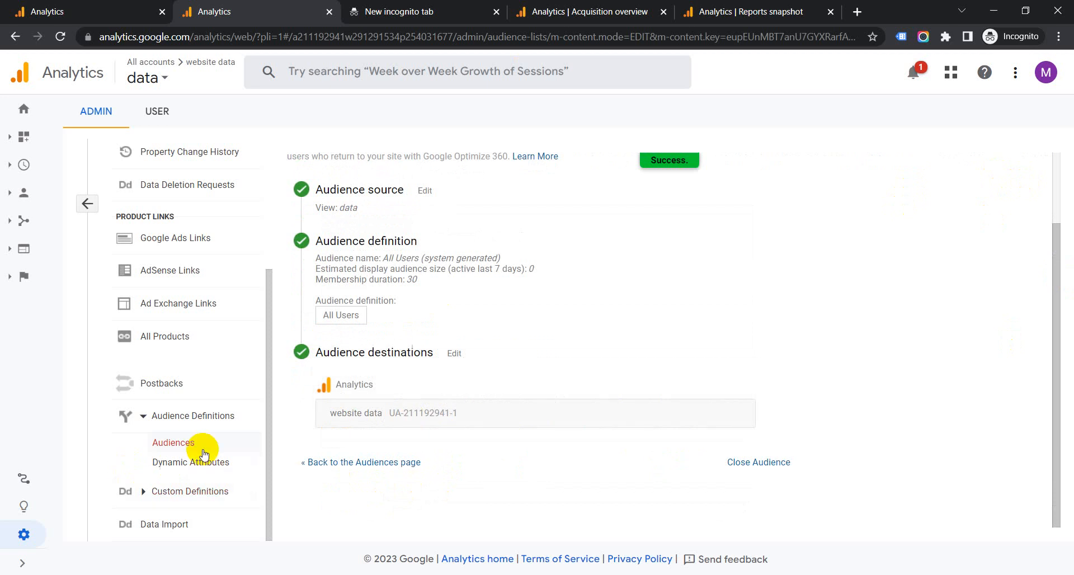
Step: Return to the audiences list and start a new audience, going to its audience definition options
{"action": "left_click", "coordinate": [392, 463]}
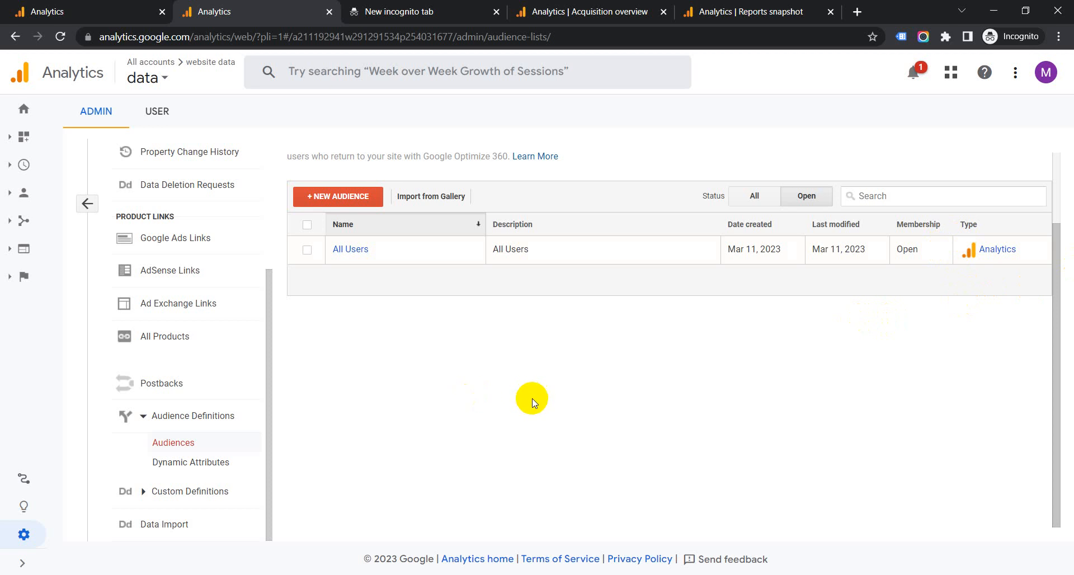
{"action": "scroll", "coordinate": [532, 400], "scroll_direction": "up", "scroll_amount": 1}
{"action": "scroll", "coordinate": [546, 411], "scroll_direction": "down", "scroll_amount": 1}
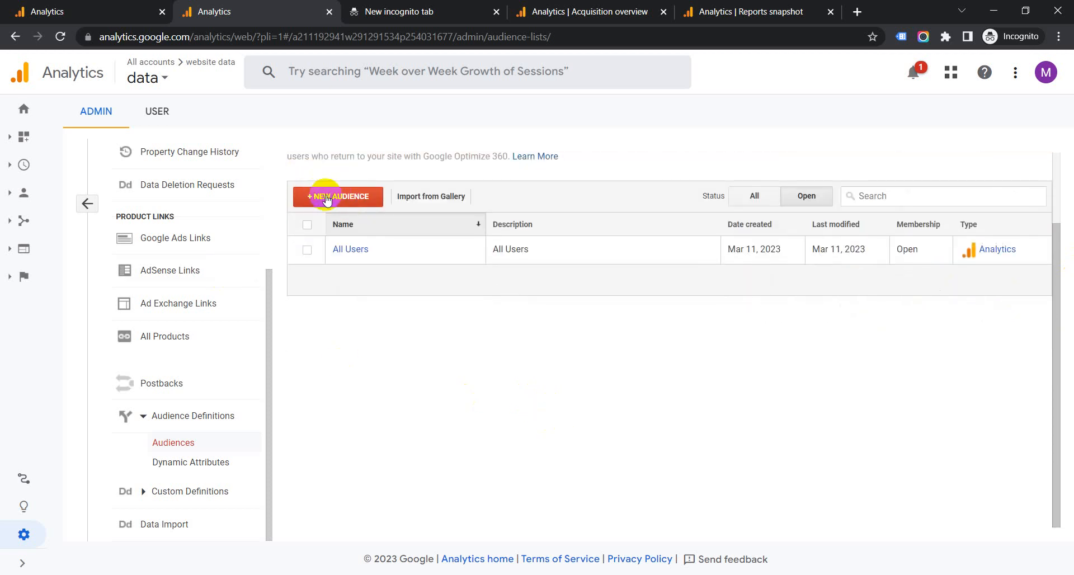
{"action": "left_click", "coordinate": [327, 201]}
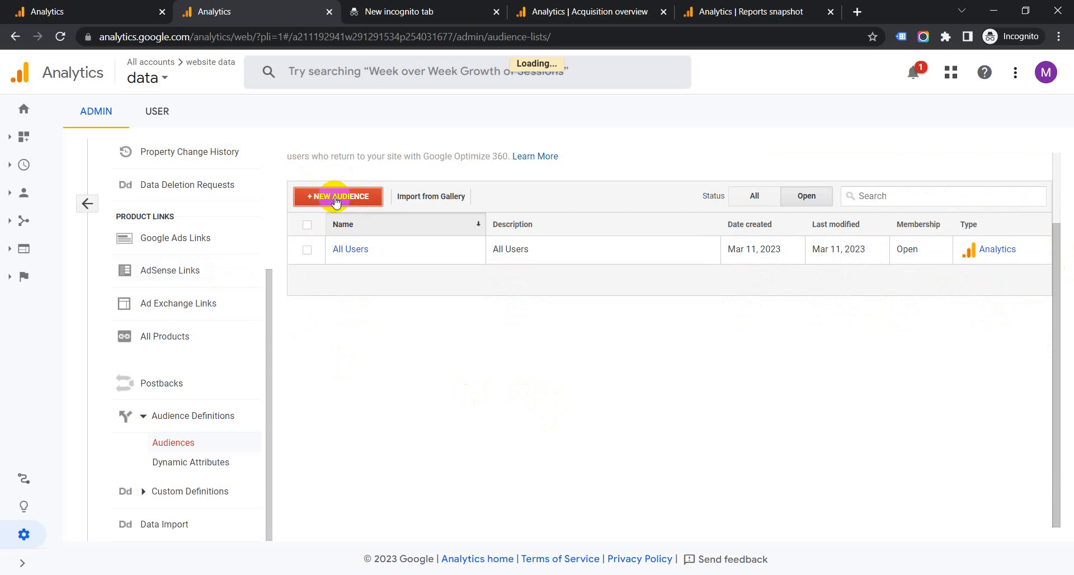
{"action": "scroll", "coordinate": [616, 274], "scroll_direction": "down", "scroll_amount": 1}
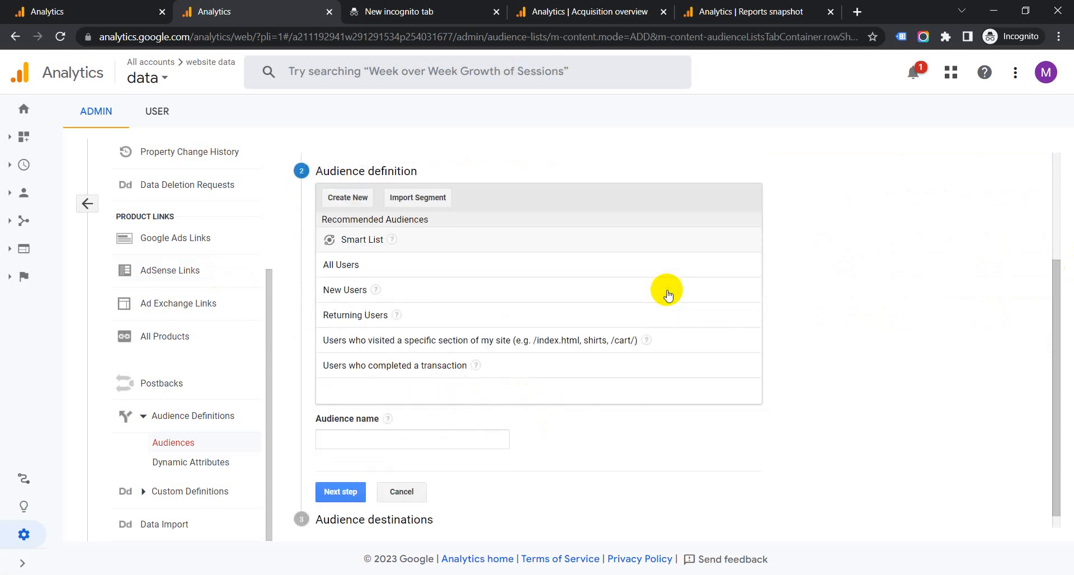
Step: Recheck the selected age groups in the Age report, and open the Audience Builder to create a new audience definition
{"action": "left_click", "coordinate": [115, 11]}
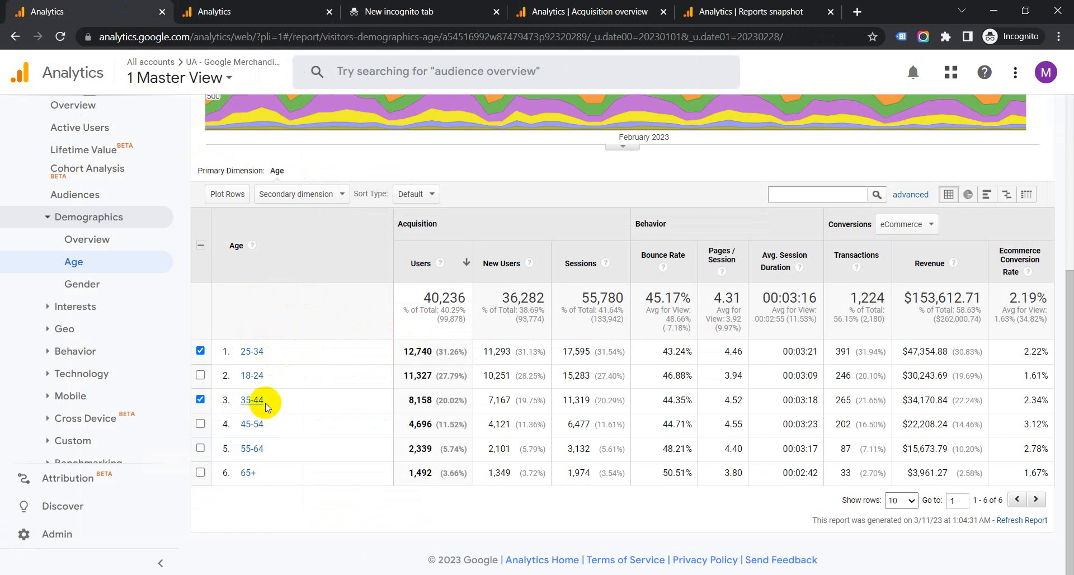
{"action": "left_click", "coordinate": [260, 7]}
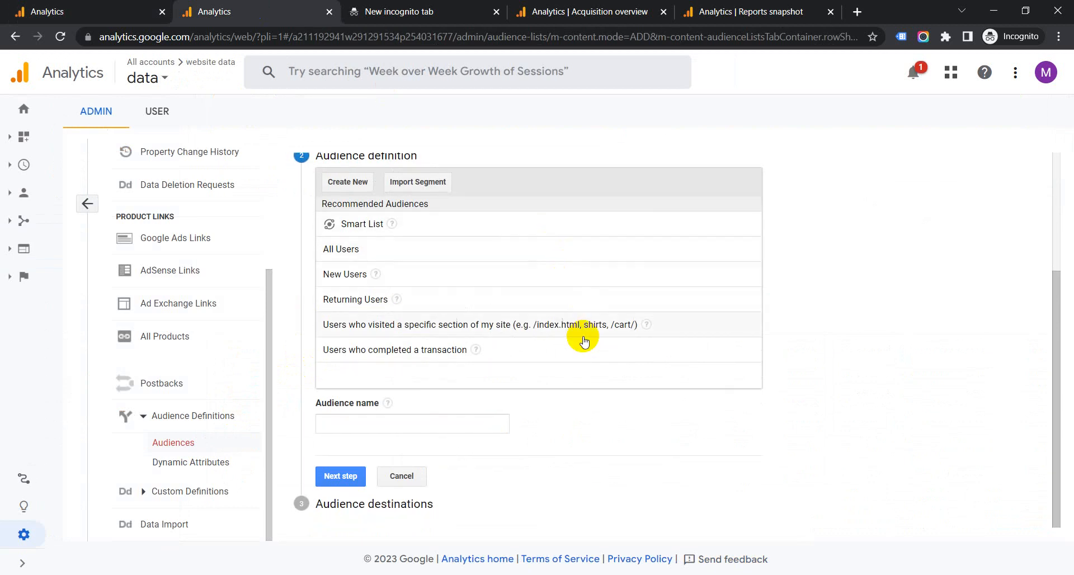
{"action": "scroll", "coordinate": [583, 336], "scroll_direction": "up", "scroll_amount": 3}
{"action": "scroll", "coordinate": [545, 314], "scroll_direction": "down", "scroll_amount": 3}
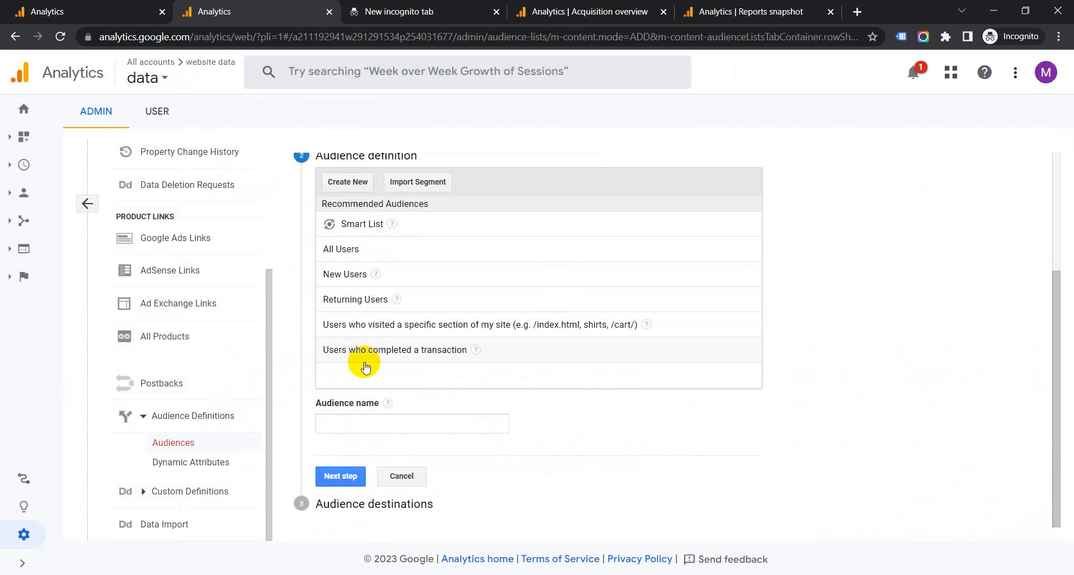
{"action": "left_click", "coordinate": [348, 182]}
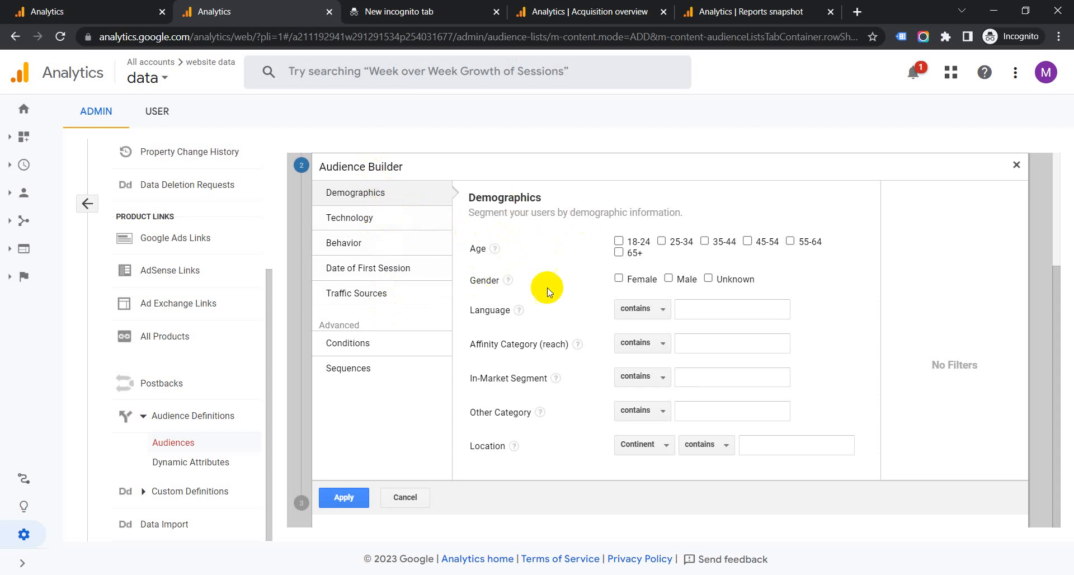
Step: Examine the Technology, Behavior and Date of First Session criteria in the Audience Builder, including the first-session date operators
{"action": "left_click", "coordinate": [363, 221]}
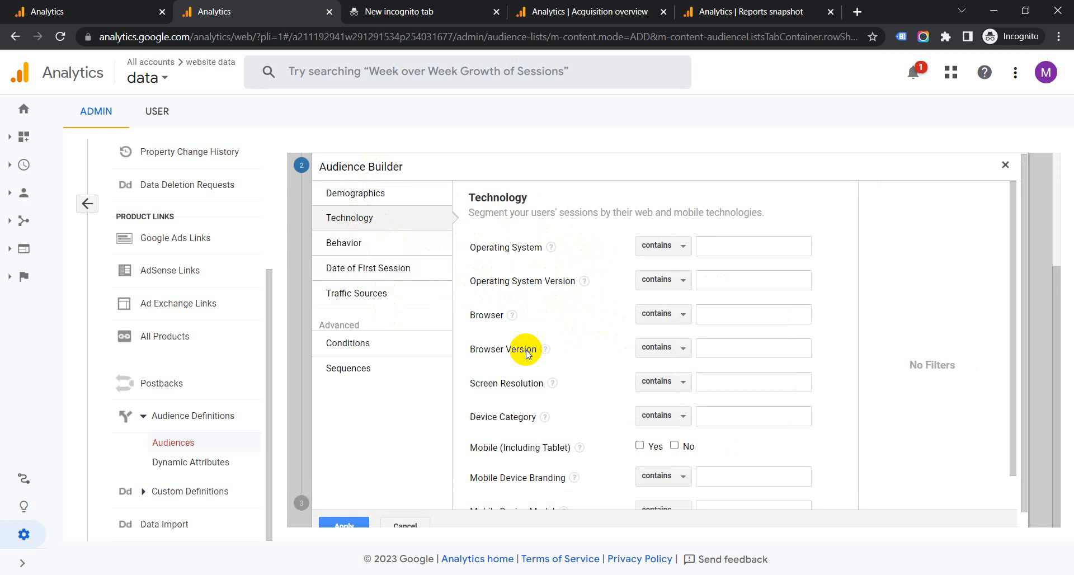
{"action": "scroll", "coordinate": [506, 314], "scroll_direction": "down", "scroll_amount": 1}
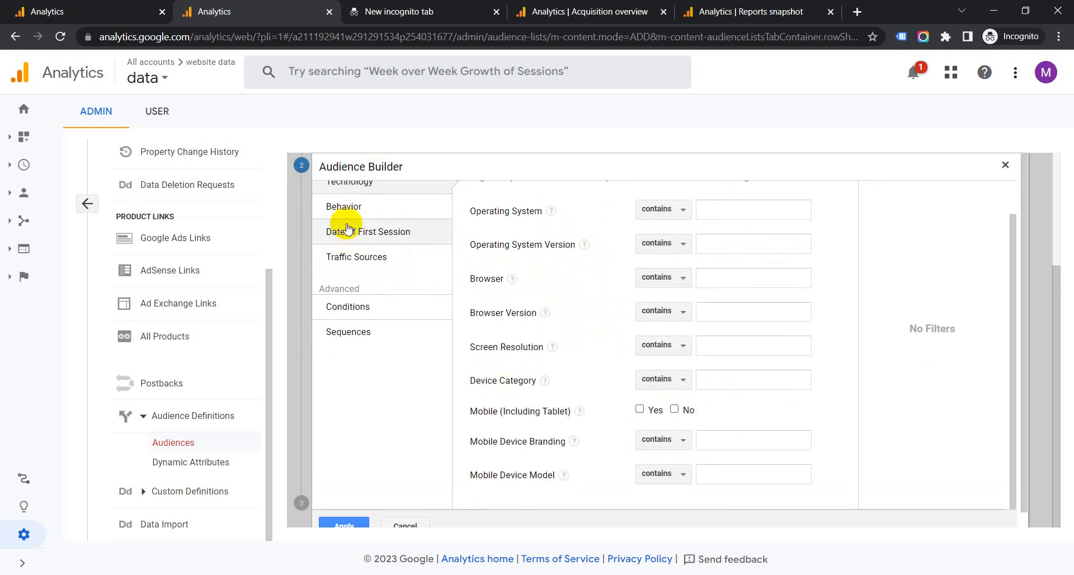
{"action": "scroll", "coordinate": [378, 226], "scroll_direction": "up", "scroll_amount": 1}
{"action": "left_click", "coordinate": [381, 251]}
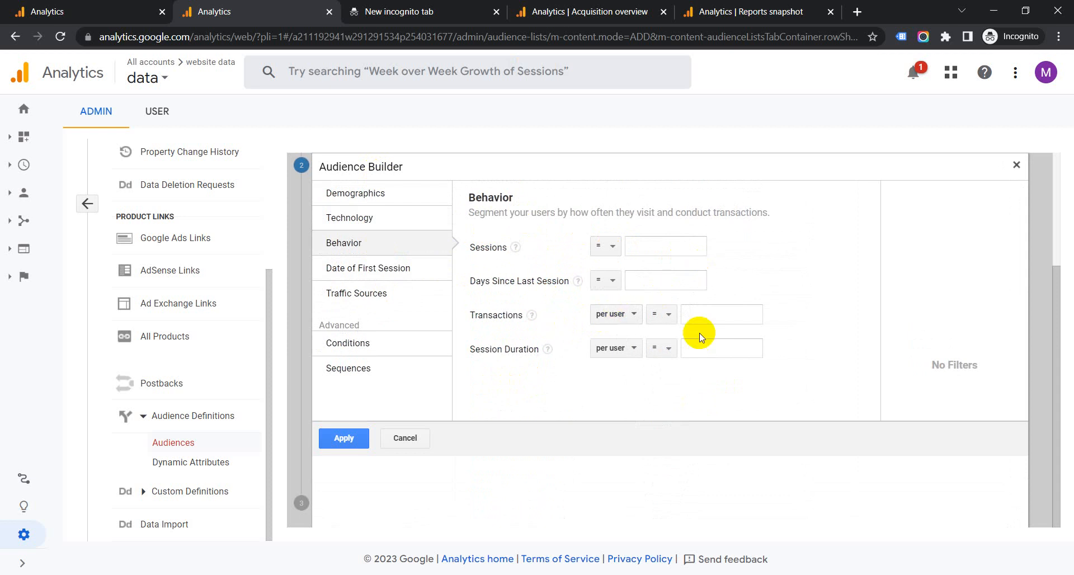
{"action": "left_click", "coordinate": [392, 271]}
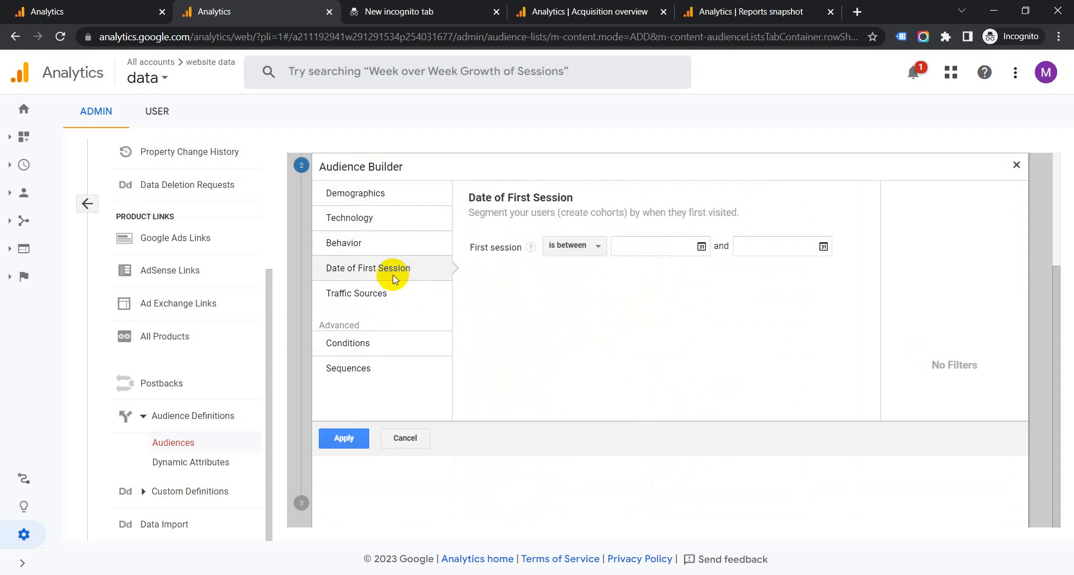
{"action": "left_click", "coordinate": [595, 246]}
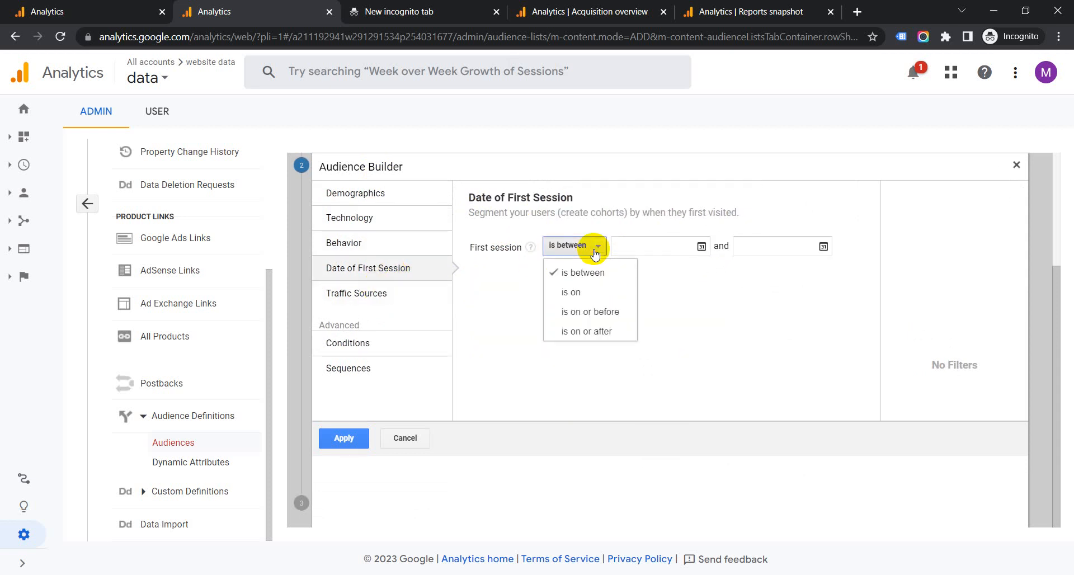
{"action": "left_click", "coordinate": [701, 247]}
{"action": "left_click", "coordinate": [786, 248]}
{"action": "left_click", "coordinate": [598, 311]}
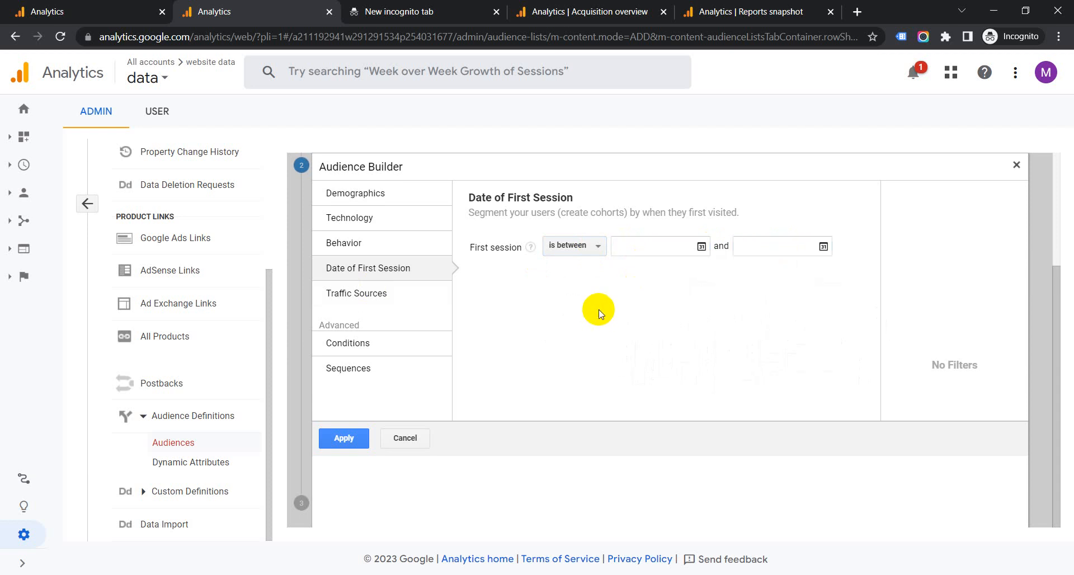
Step: Examine the Traffic Sources criteria and the advanced Conditions and Sequences filters in the Audience Builder
{"action": "left_click", "coordinate": [421, 293]}
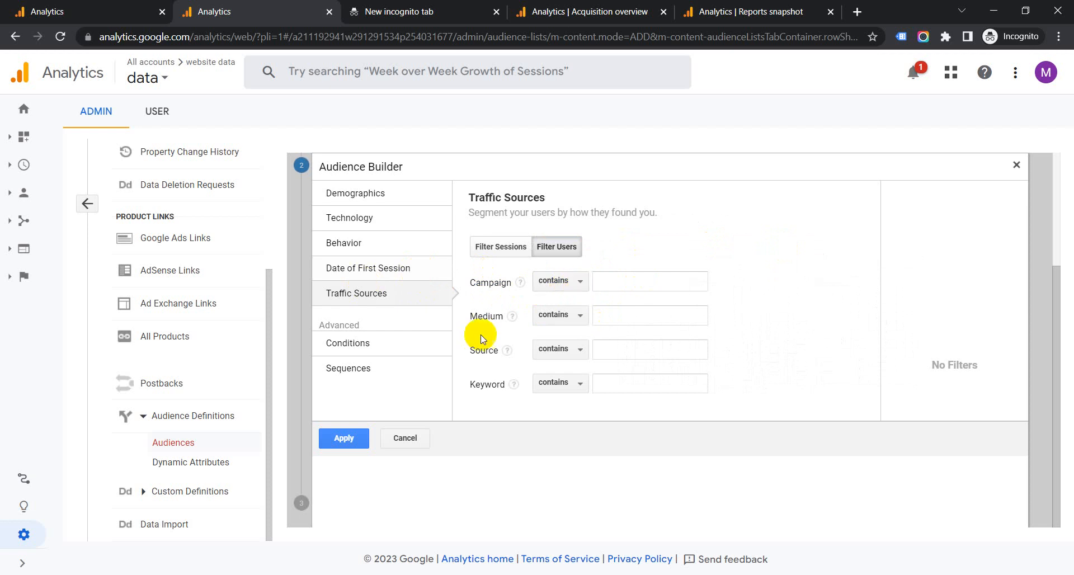
{"action": "left_click", "coordinate": [579, 384]}
{"action": "left_click", "coordinate": [593, 388]}
{"action": "left_click", "coordinate": [386, 342]}
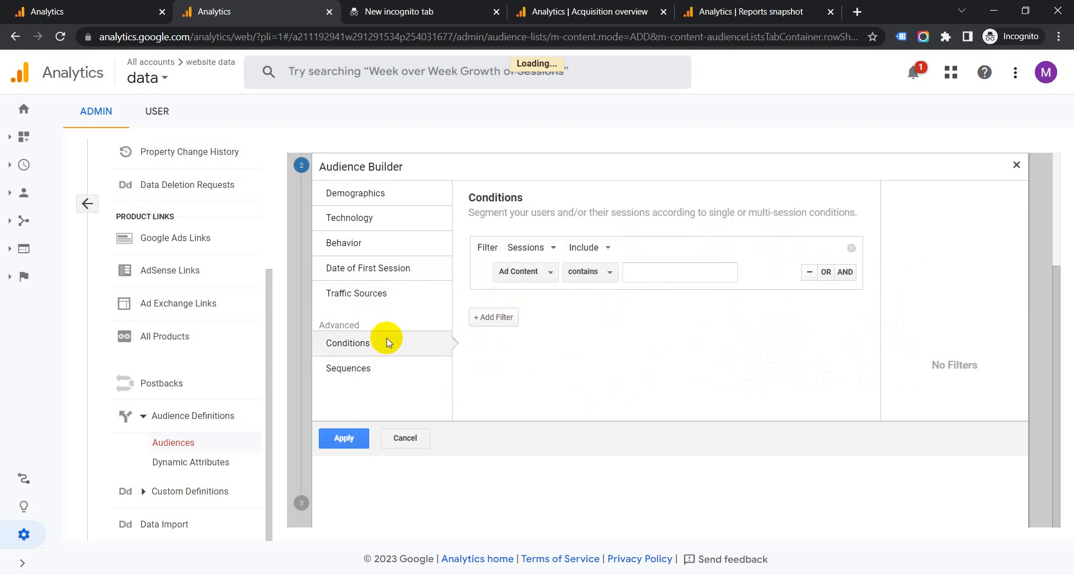
{"action": "left_click", "coordinate": [372, 368]}
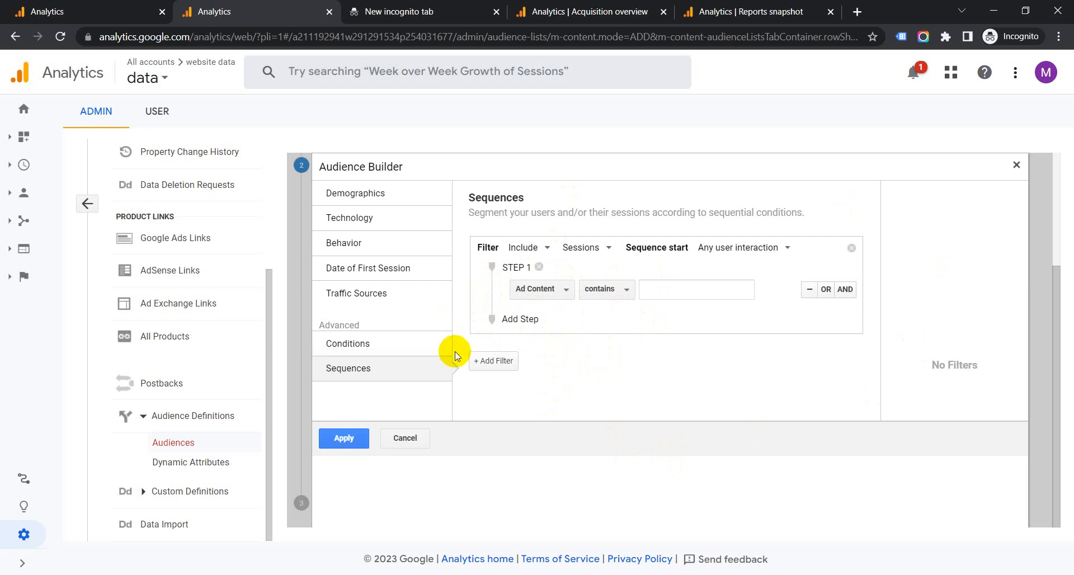
Step: Recheck the Age report and define the audience's demographics as ages 25-34 and 35-44 in the Audience Builder
{"action": "left_click", "coordinate": [394, 197]}
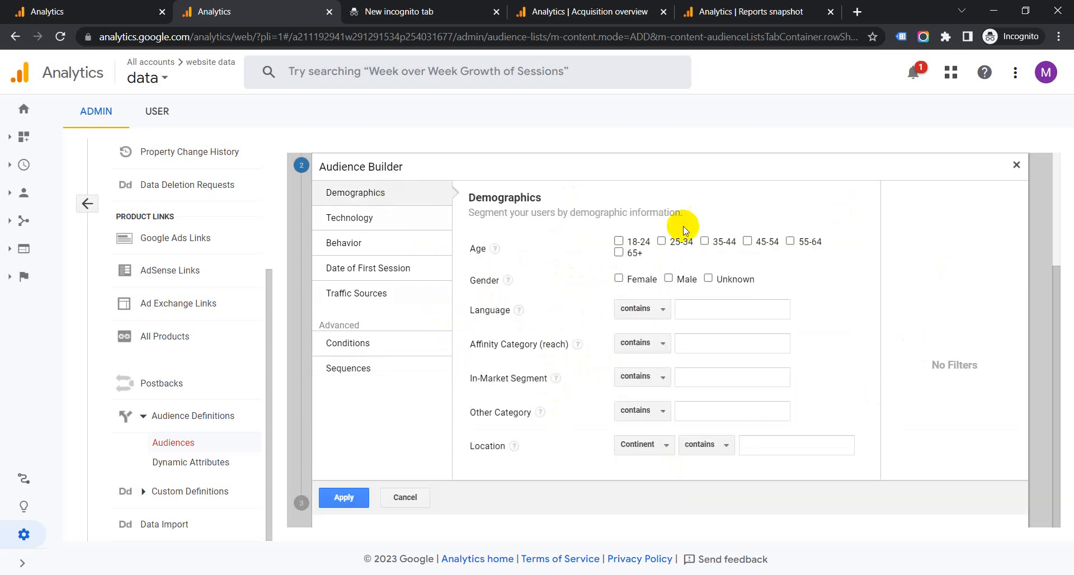
{"action": "left_click", "coordinate": [62, 7]}
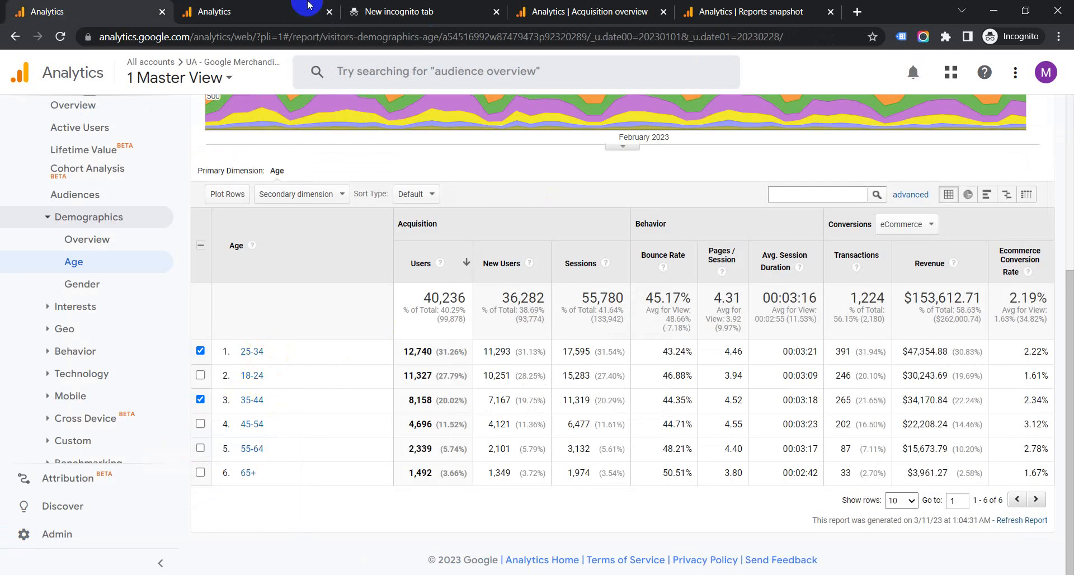
{"action": "left_click", "coordinate": [259, 11]}
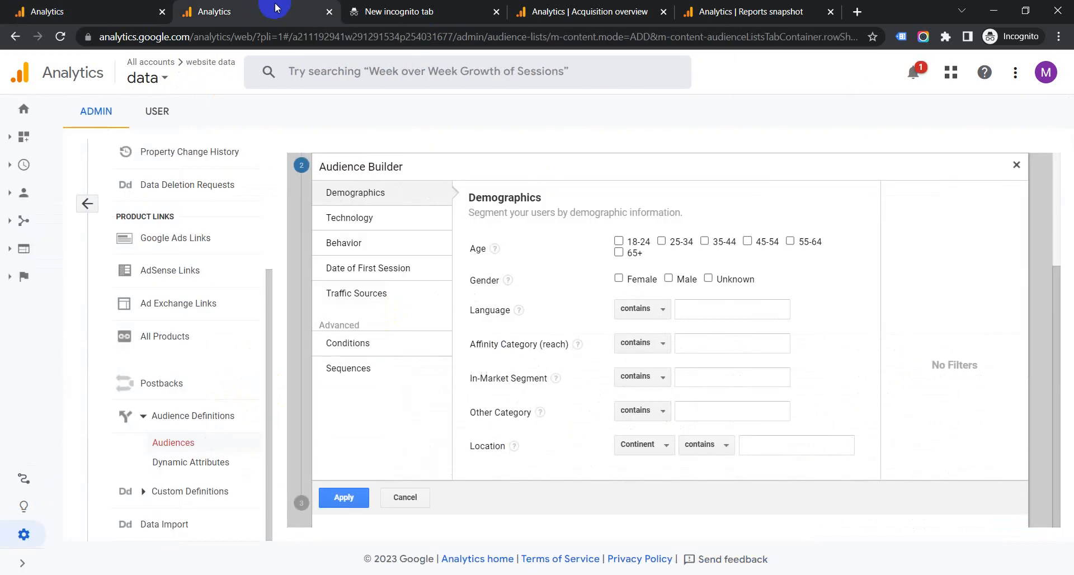
{"action": "left_click", "coordinate": [662, 241]}
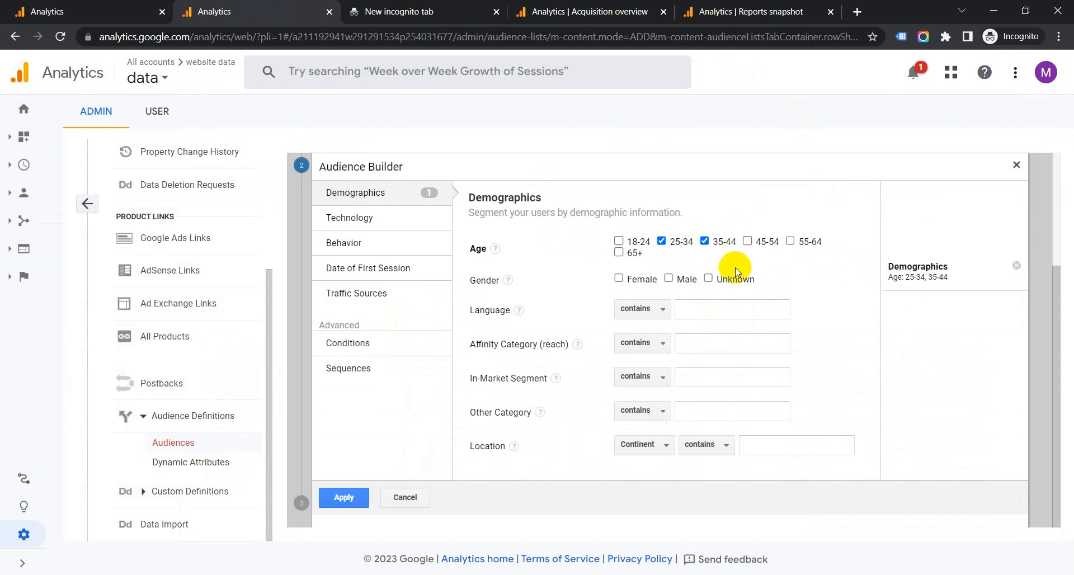
{"action": "left_click", "coordinate": [341, 497]}
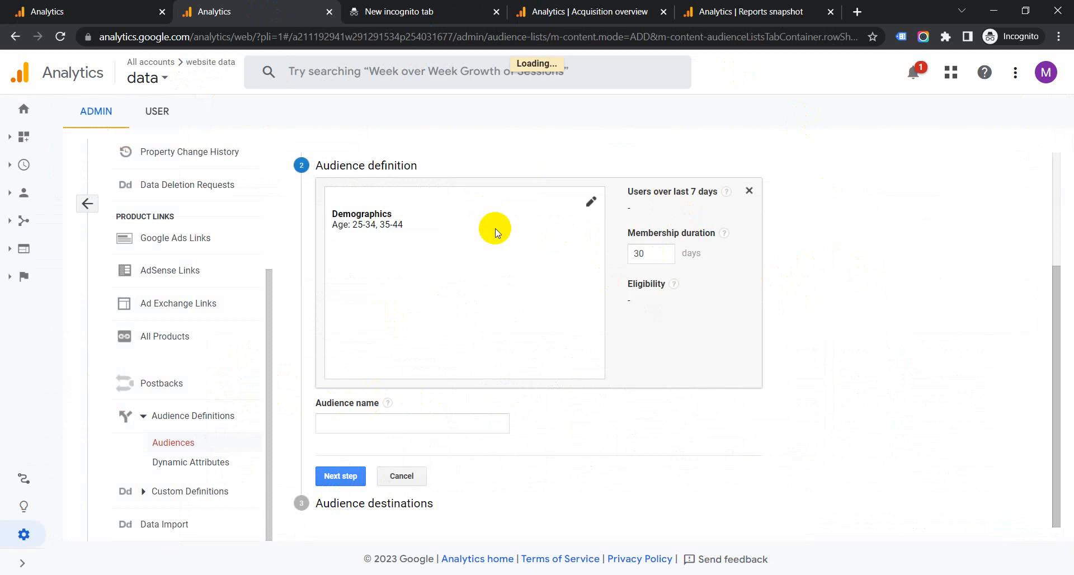
Step: Set the audience's membership duration to 90 days
{"action": "scroll", "coordinate": [497, 234], "scroll_direction": "up", "scroll_amount": 1}
{"action": "scroll", "coordinate": [547, 288], "scroll_direction": "down", "scroll_amount": 1}
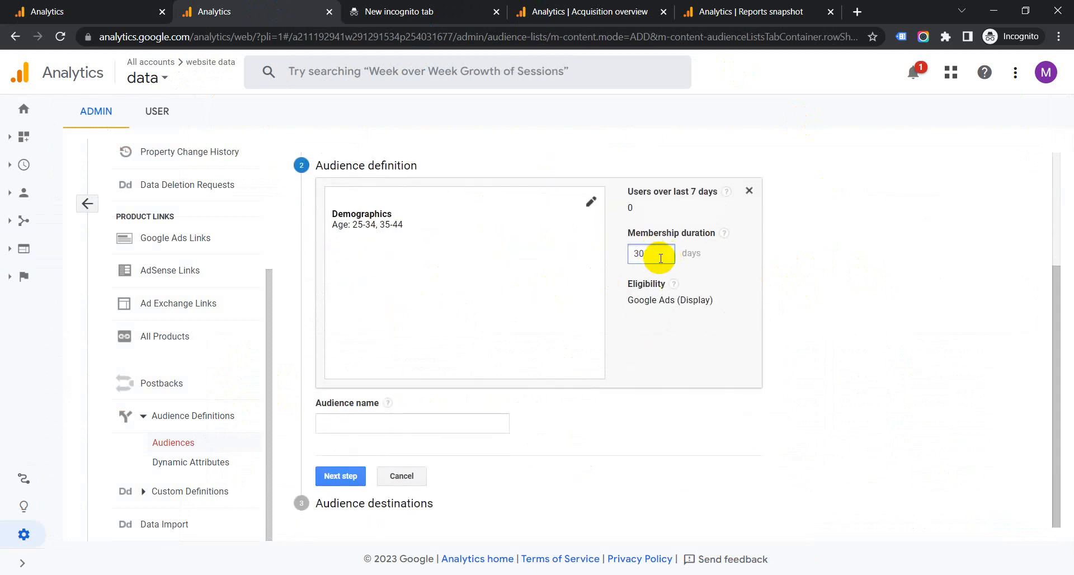
{"action": "left_click_drag", "start_coordinate": [653, 253], "coordinate": [624, 256]}
{"action": "key", "text": "Return"}
{"action": "scroll", "coordinate": [446, 394], "scroll_direction": "down", "scroll_amount": 1}
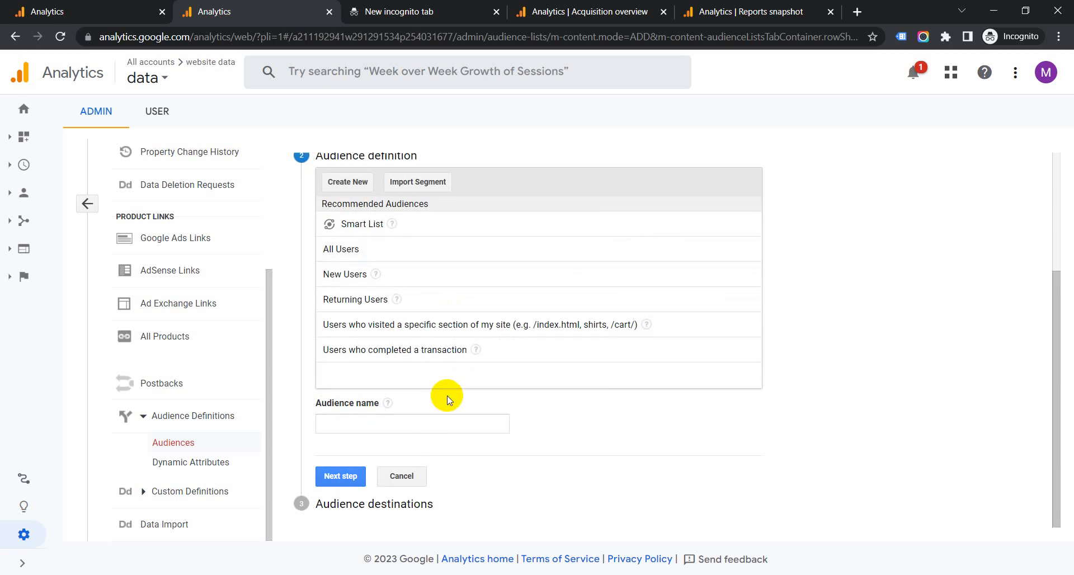
Step: Create the audience definition again with age groups 25-34 and 35-44 and apply it
{"action": "scroll", "coordinate": [394, 209], "scroll_direction": "up", "scroll_amount": 1}
{"action": "scroll", "coordinate": [395, 209], "scroll_direction": "up", "scroll_amount": 2}
{"action": "scroll", "coordinate": [425, 286], "scroll_direction": "down", "scroll_amount": 2}
{"action": "left_click", "coordinate": [359, 182]}
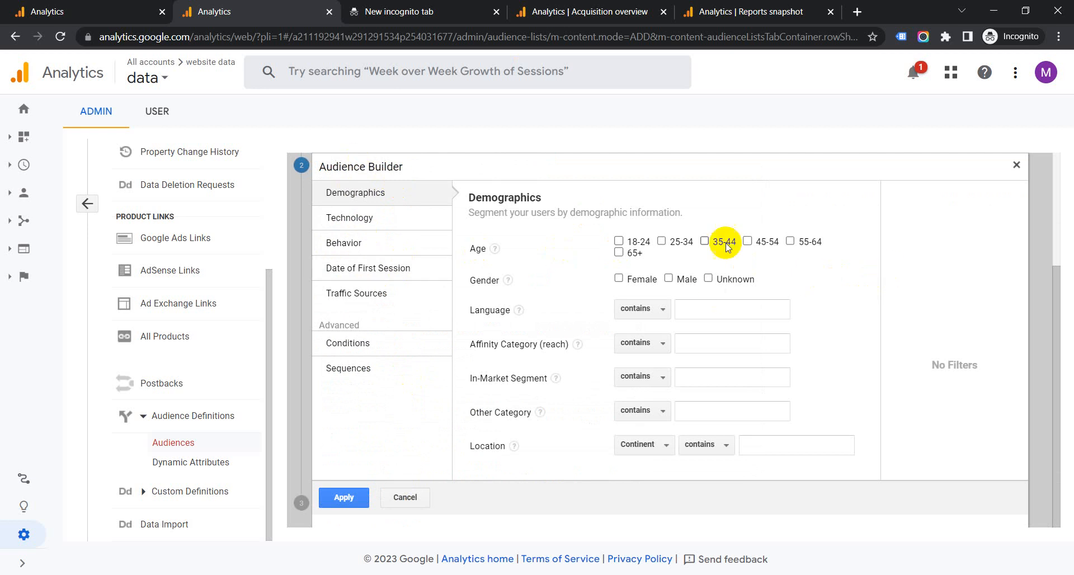
{"action": "left_click", "coordinate": [663, 241]}
{"action": "left_click", "coordinate": [705, 241]}
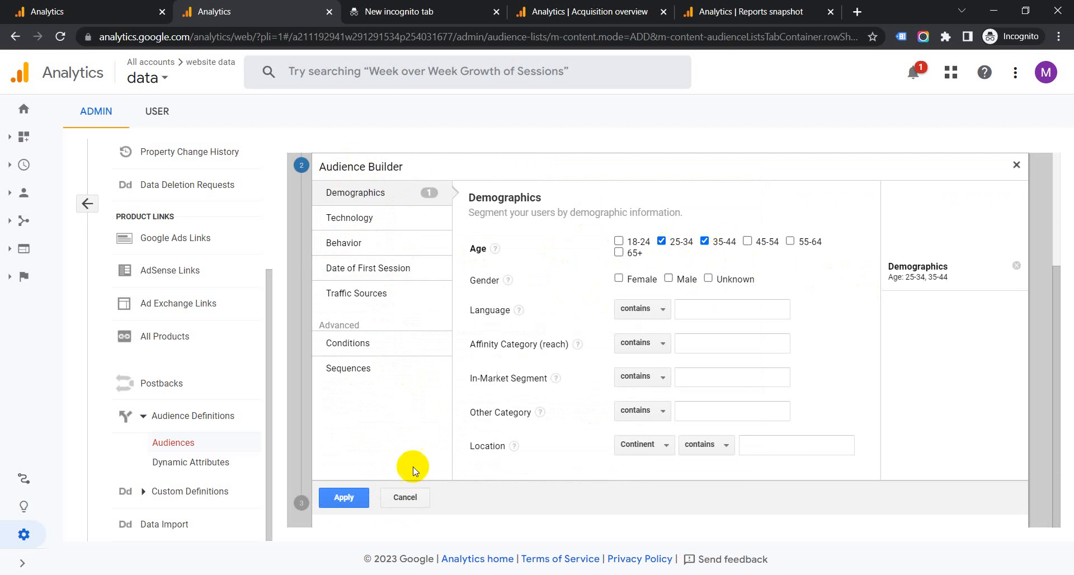
{"action": "left_click", "coordinate": [343, 498]}
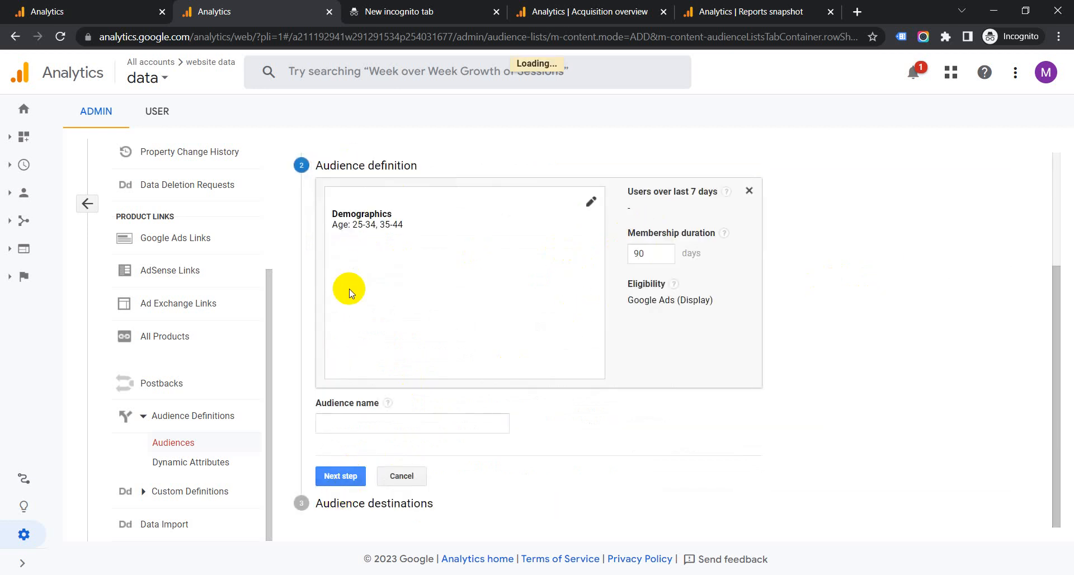
Step: Name the audience "Age (25-44) Members: 90days" and try to publish it from the destinations stage
{"action": "left_click", "coordinate": [406, 424]}
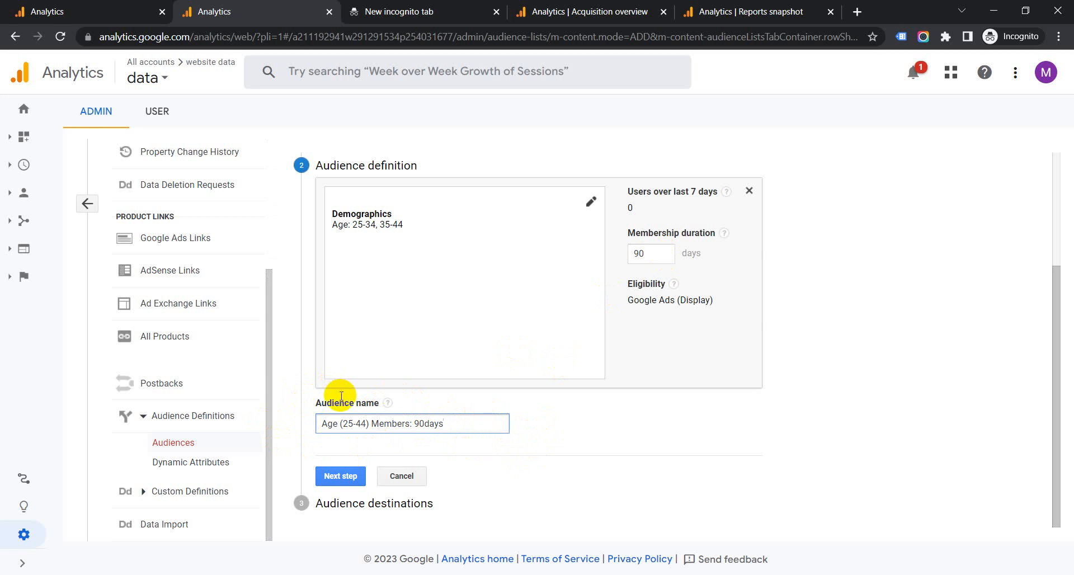
{"action": "left_click", "coordinate": [340, 476]}
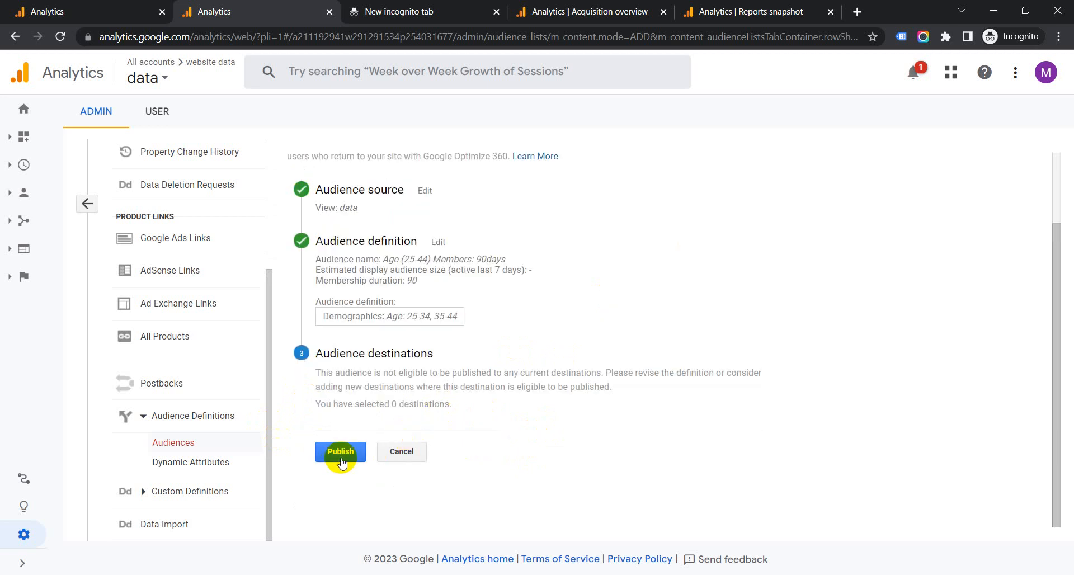
{"action": "left_click", "coordinate": [342, 463]}
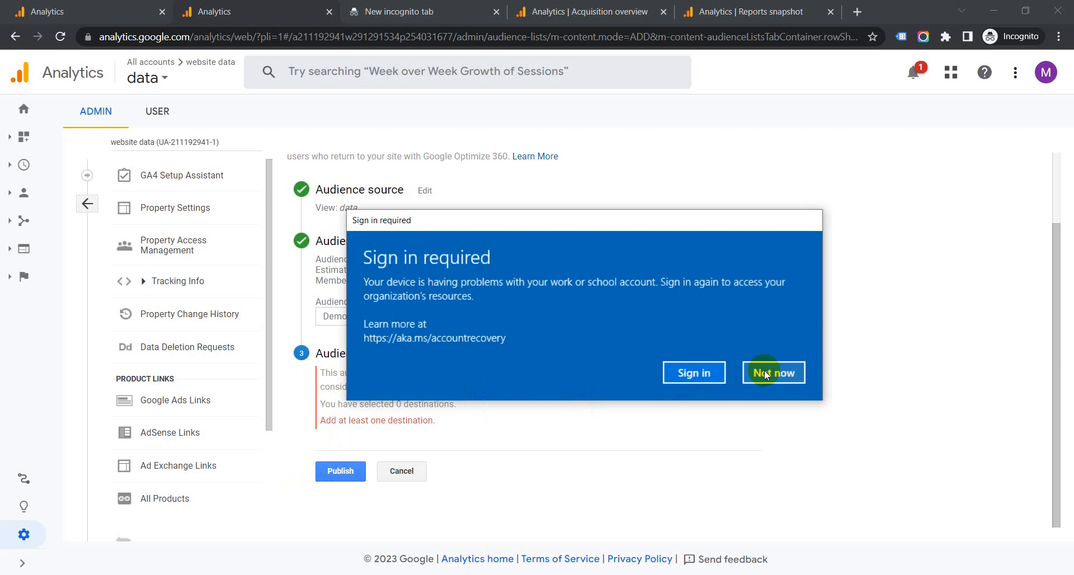
Step: Dismiss the sign-in request and try publishing the audience again, then cancel its creation
{"action": "left_click", "coordinate": [768, 372]}
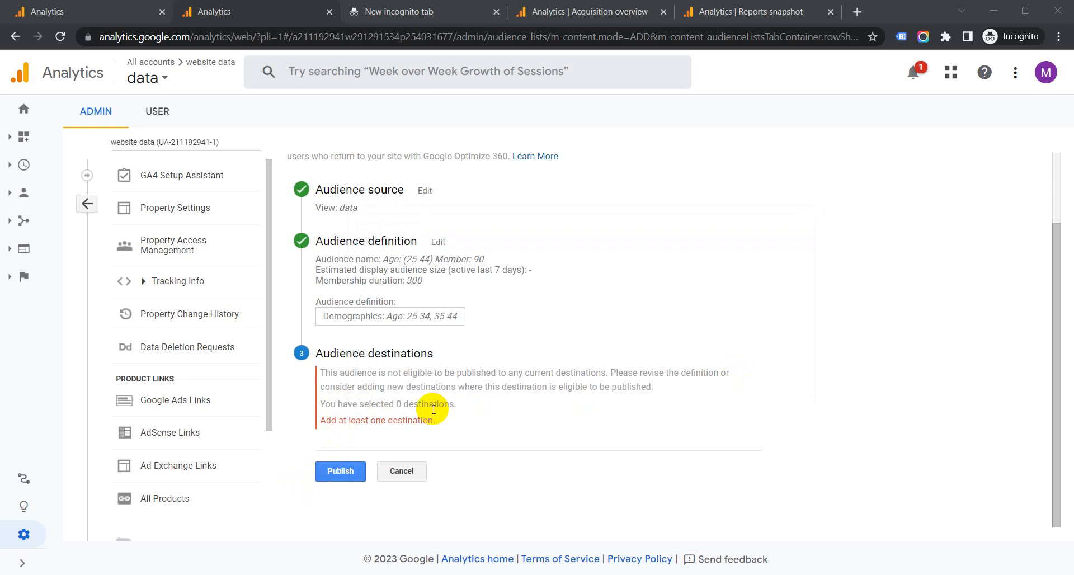
{"action": "scroll", "coordinate": [415, 409], "scroll_direction": "up", "scroll_amount": 1}
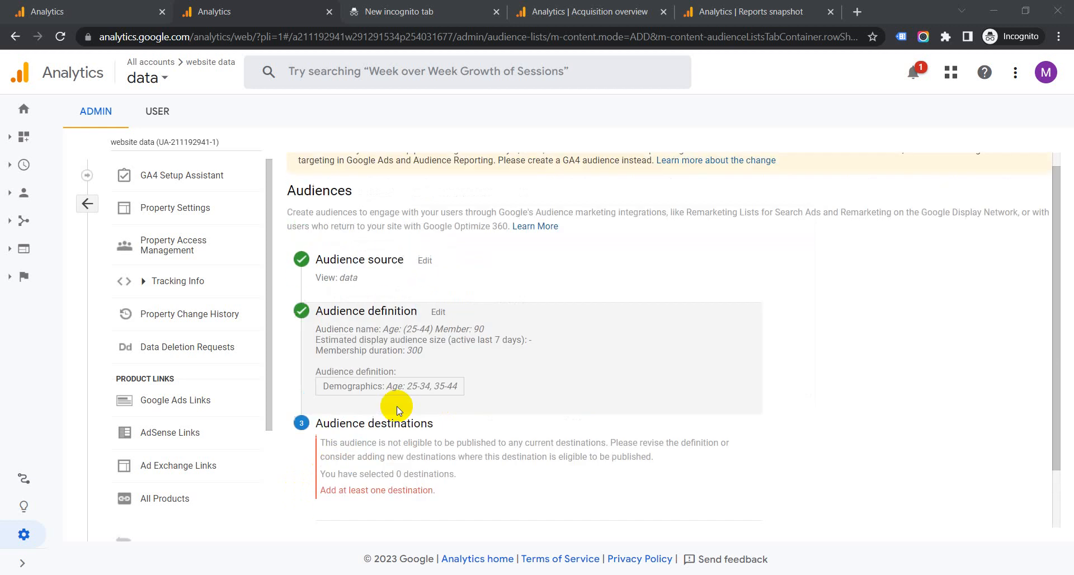
{"action": "scroll", "coordinate": [479, 393], "scroll_direction": "down", "scroll_amount": 1}
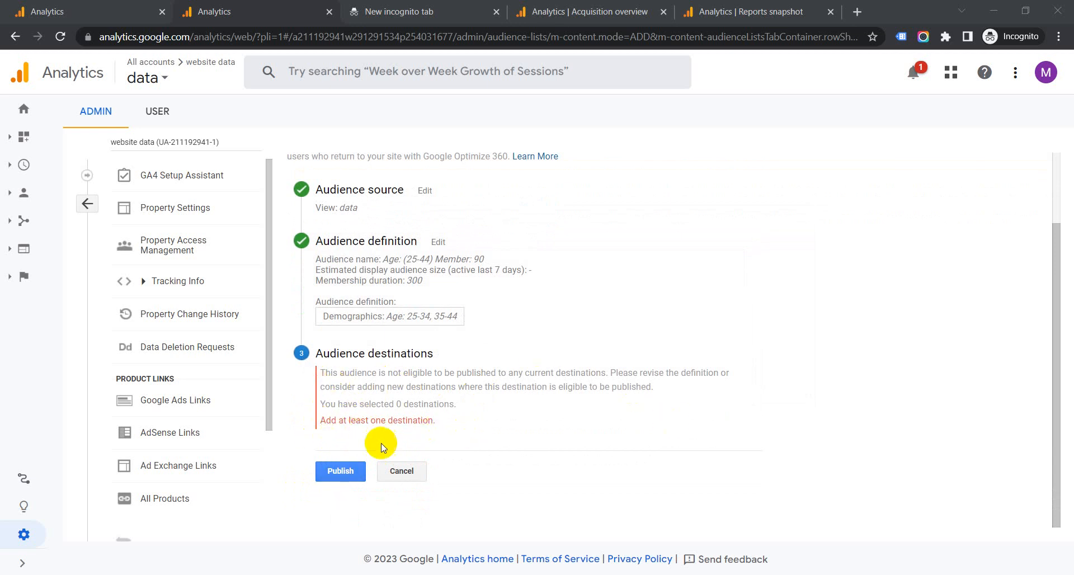
{"action": "left_click", "coordinate": [343, 474]}
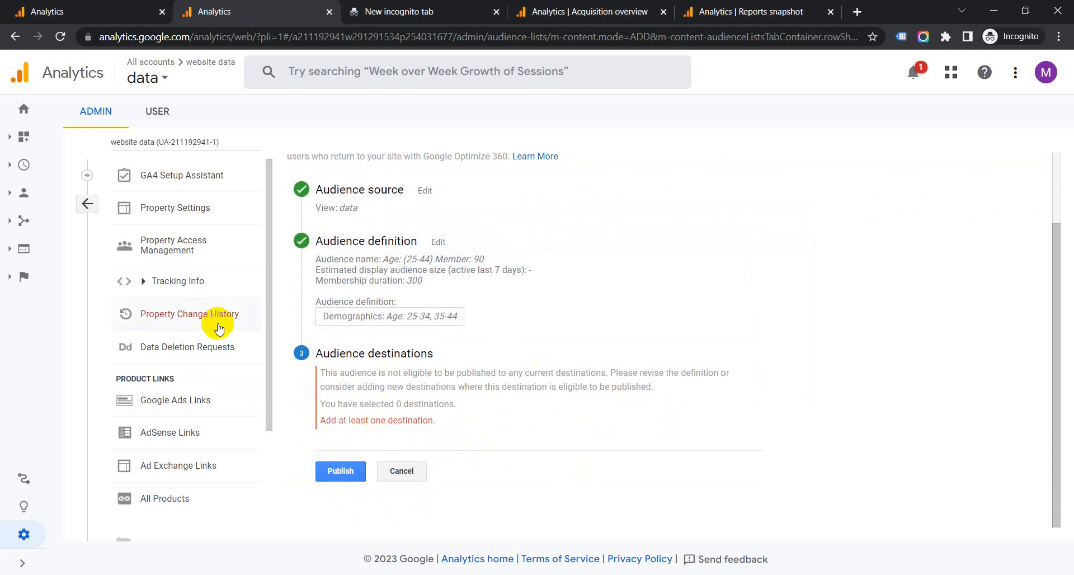
{"action": "scroll", "coordinate": [218, 408], "scroll_direction": "down", "scroll_amount": 1}
{"action": "scroll", "coordinate": [222, 411], "scroll_direction": "down", "scroll_amount": 1}
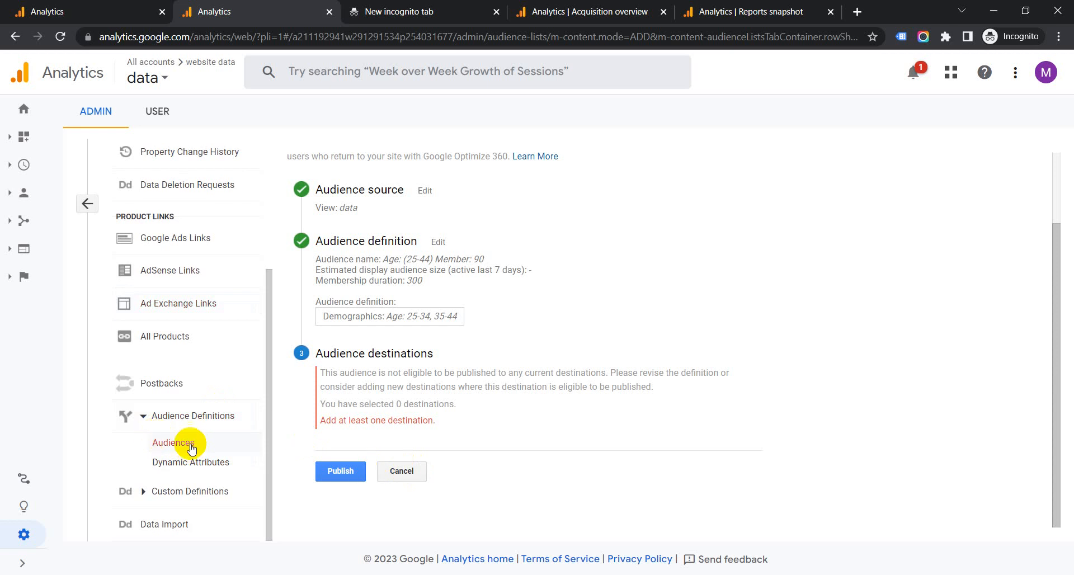
{"action": "left_click", "coordinate": [401, 470]}
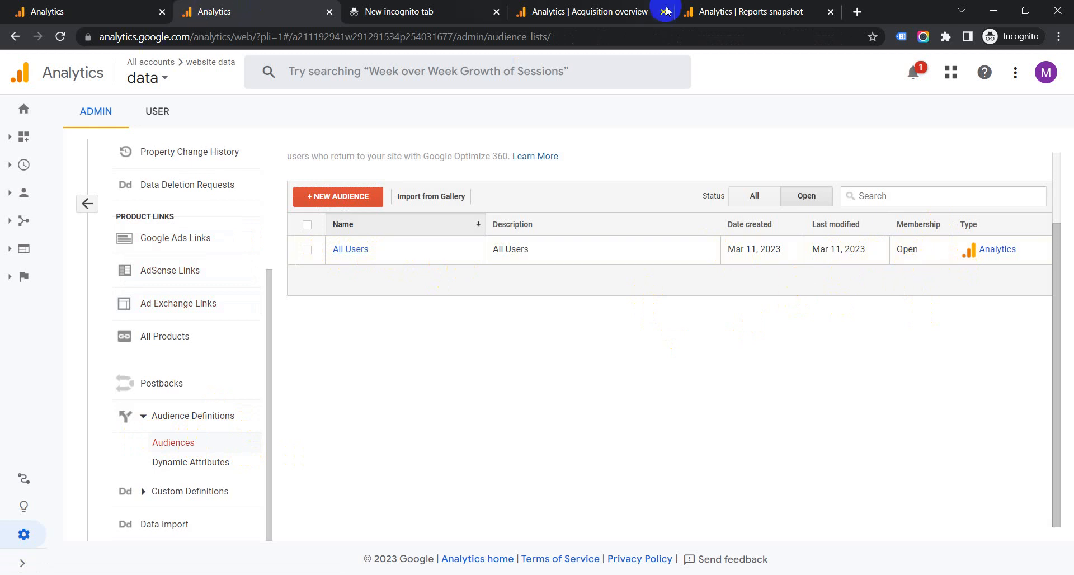
Step: Examine new users and sessions by channel group in the GA4 demo property's Acquisition overview
{"action": "left_click", "coordinate": [595, 6]}
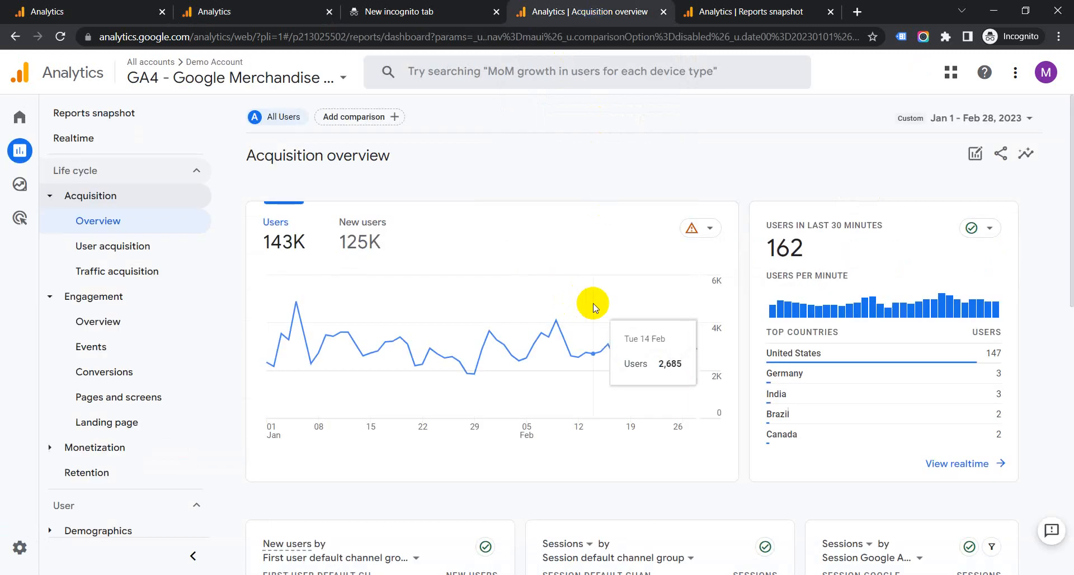
{"action": "scroll", "coordinate": [509, 308], "scroll_direction": "down", "scroll_amount": 3}
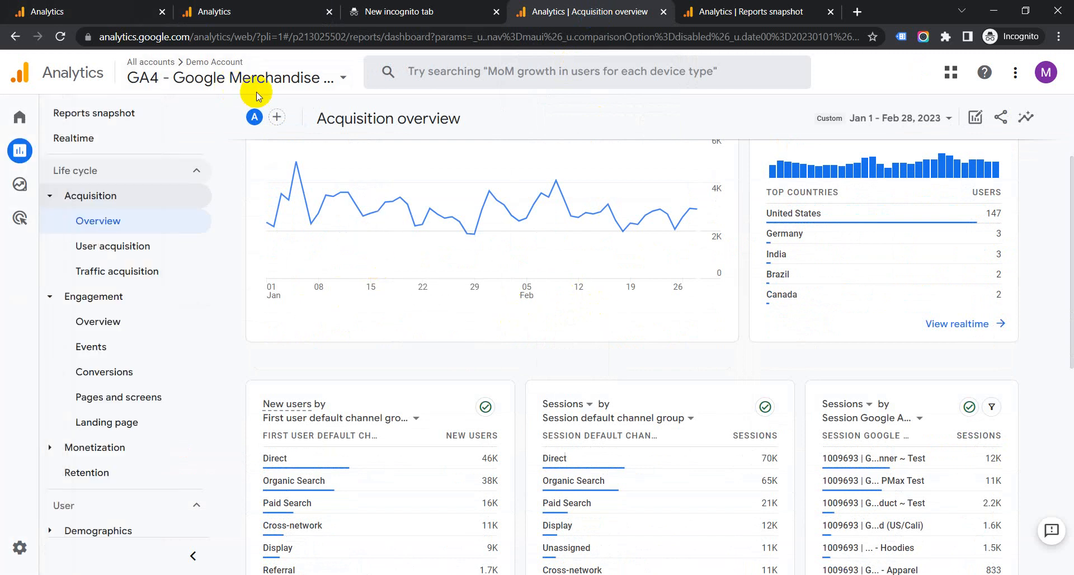
{"action": "scroll", "coordinate": [425, 312], "scroll_direction": "down", "scroll_amount": 2}
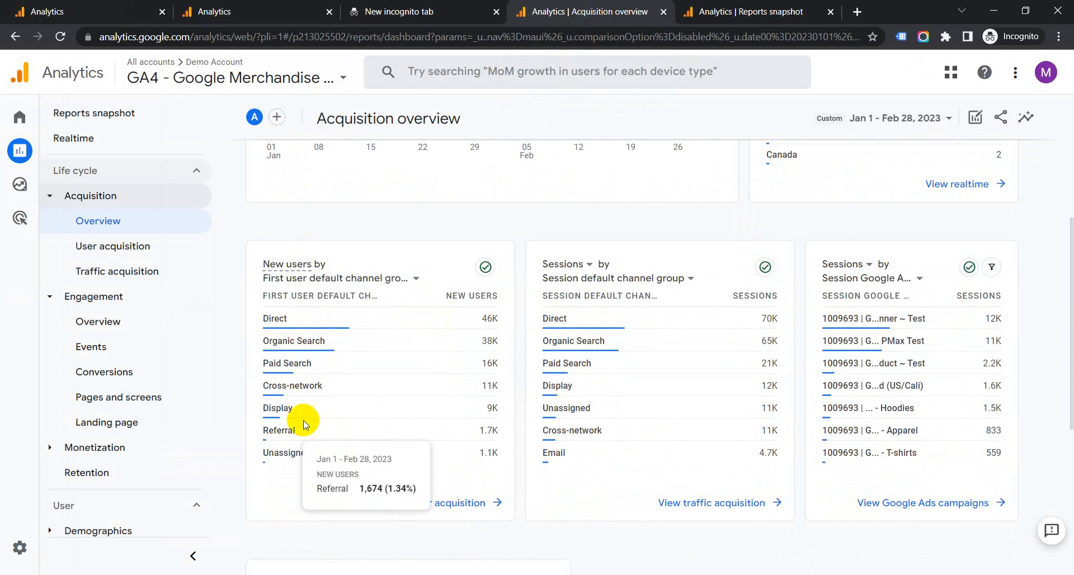
{"action": "left_click", "coordinate": [117, 247]}
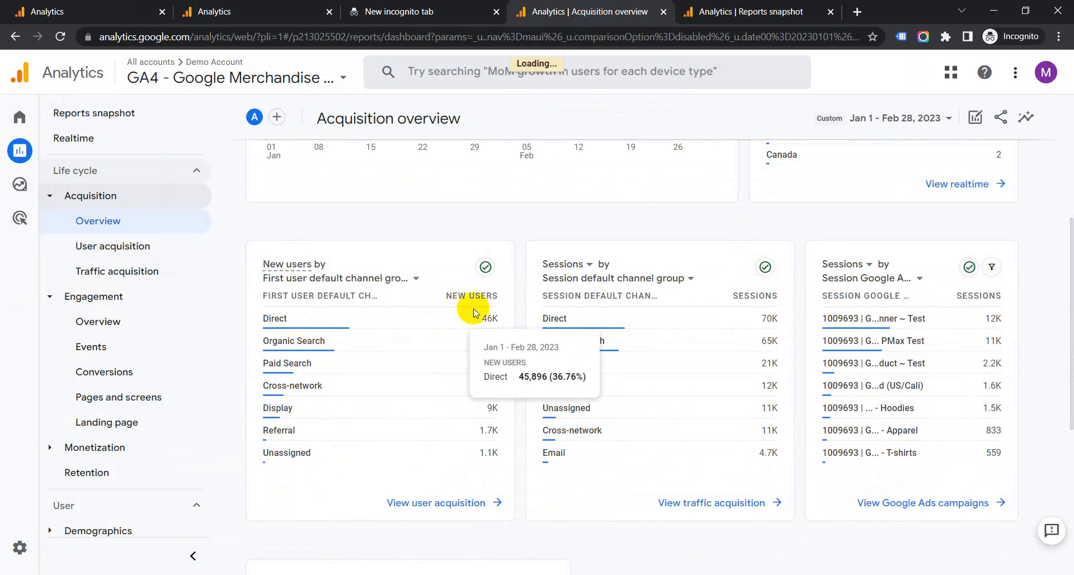
{"action": "scroll", "coordinate": [503, 308], "scroll_direction": "down", "scroll_amount": 2}
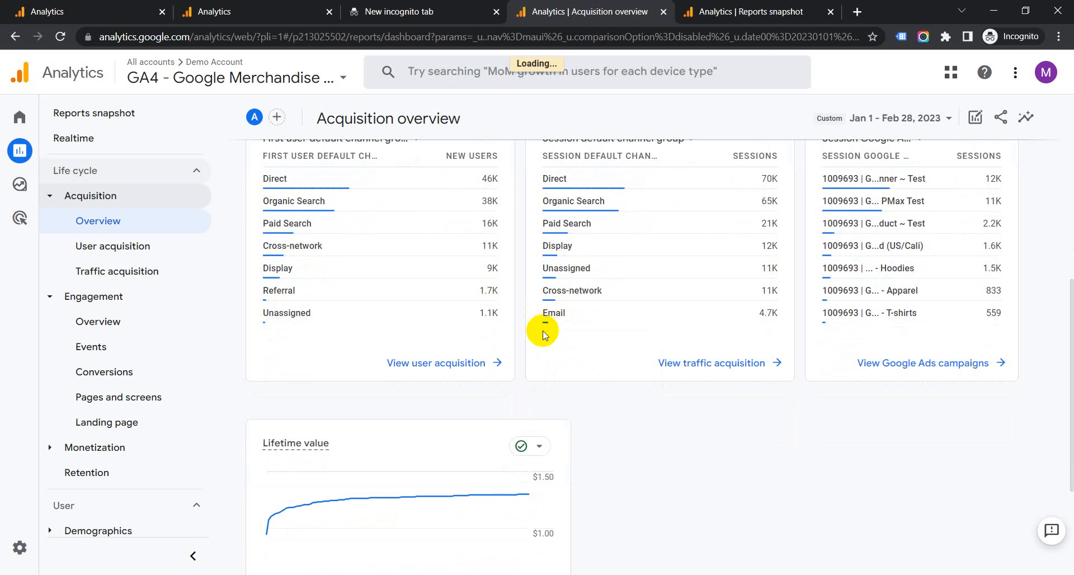
Step: Open the User acquisition report and compare the channel groups, including their conversions and total revenue, focusing on the Direct channel
{"action": "left_click", "coordinate": [115, 249]}
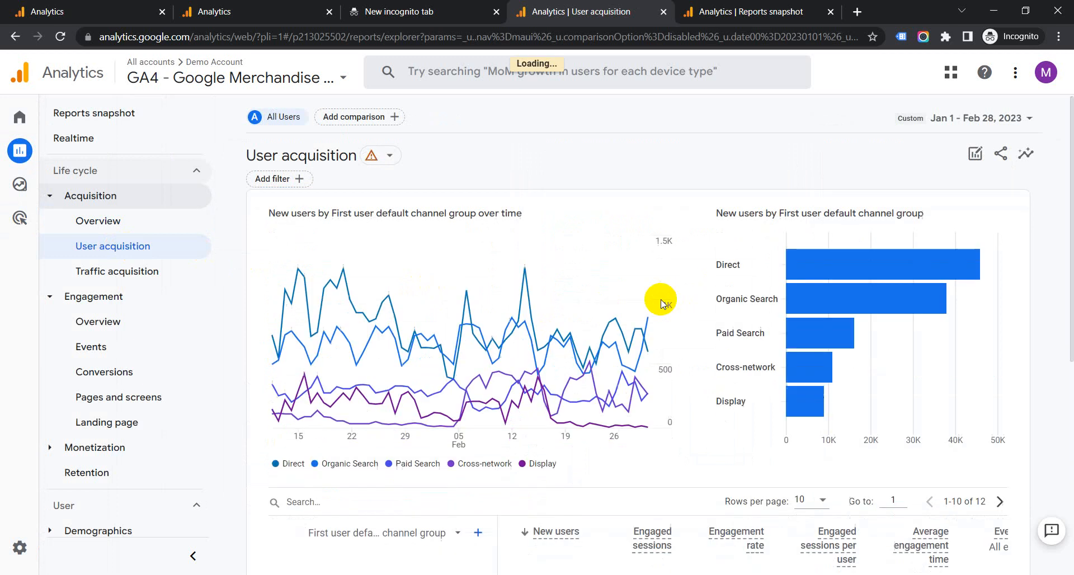
{"action": "scroll", "coordinate": [564, 338], "scroll_direction": "down", "scroll_amount": 3}
{"action": "scroll", "coordinate": [565, 339], "scroll_direction": "down", "scroll_amount": 3}
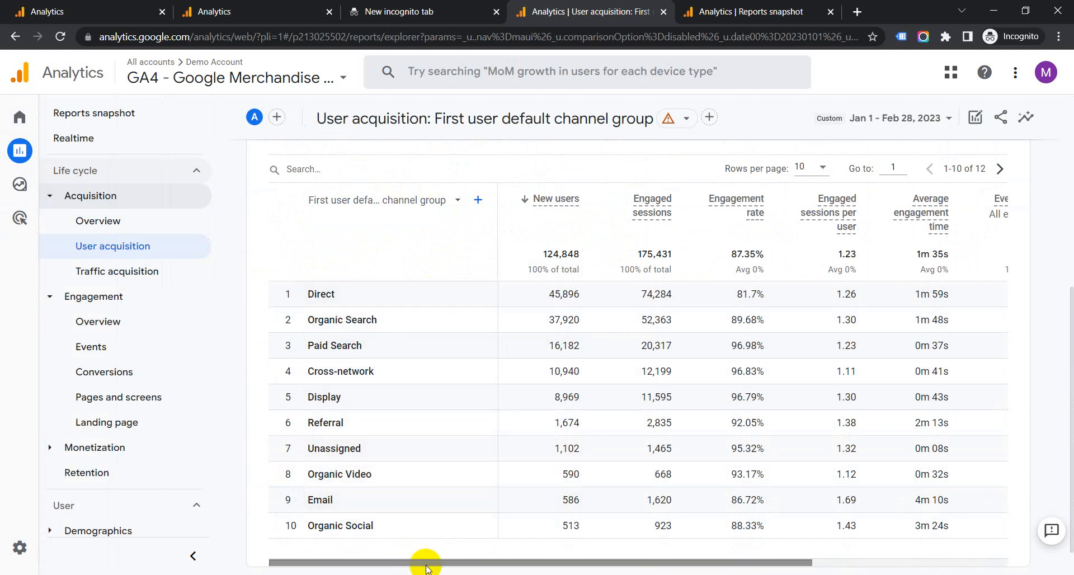
{"action": "left_click_drag", "start_coordinate": [427, 565], "coordinate": [817, 564]}
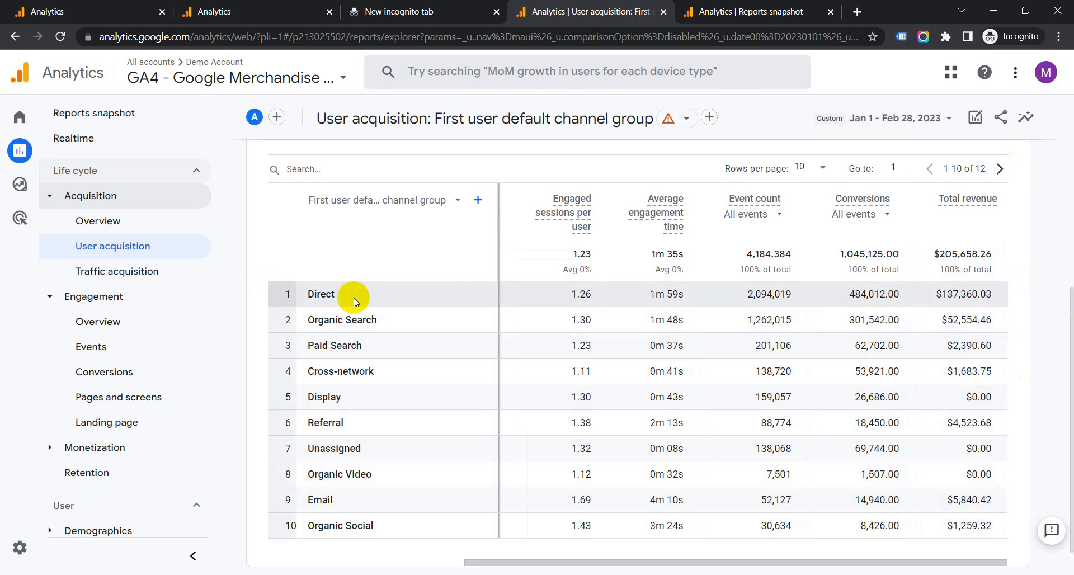
{"action": "left_click_drag", "start_coordinate": [307, 296], "coordinate": [384, 300]}
{"action": "left_click", "coordinate": [384, 297]}
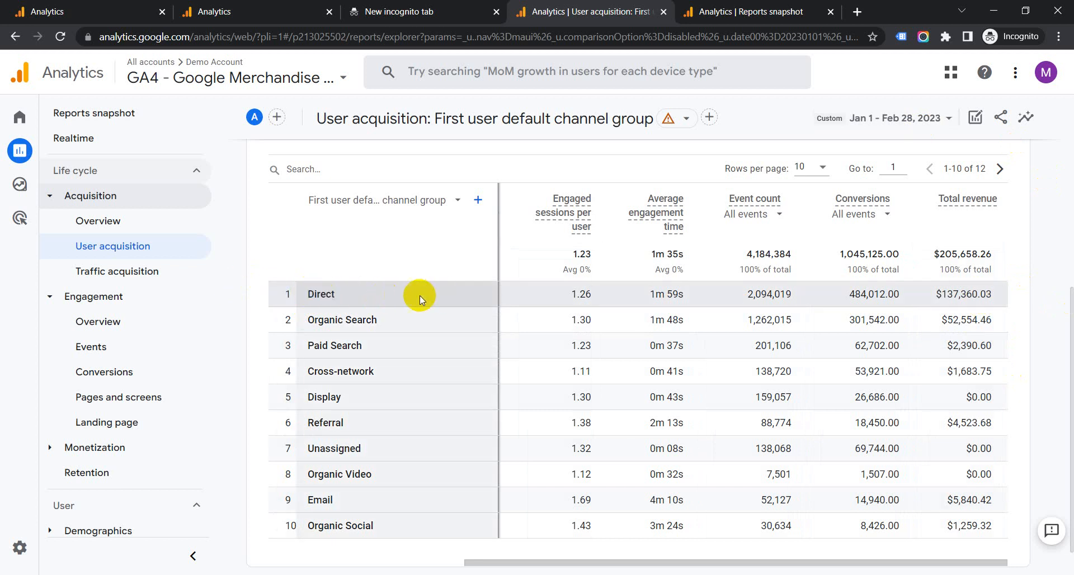
Step: Go to the Audiences settings of the Google sites - GA4 property and start building a new audience
{"action": "left_click", "coordinate": [747, 7]}
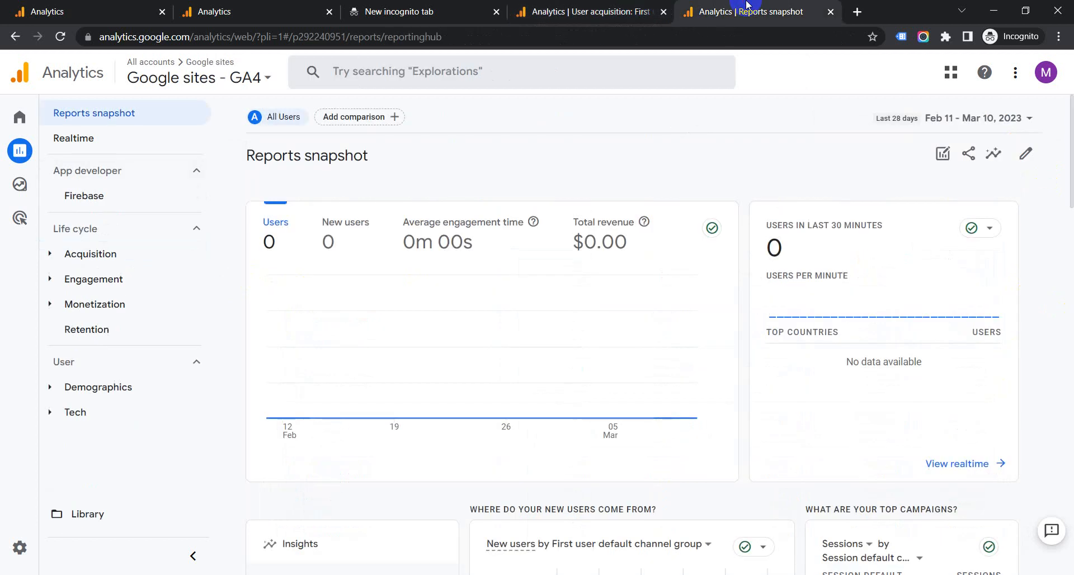
{"action": "mouse_move", "coordinate": [41, 557]}
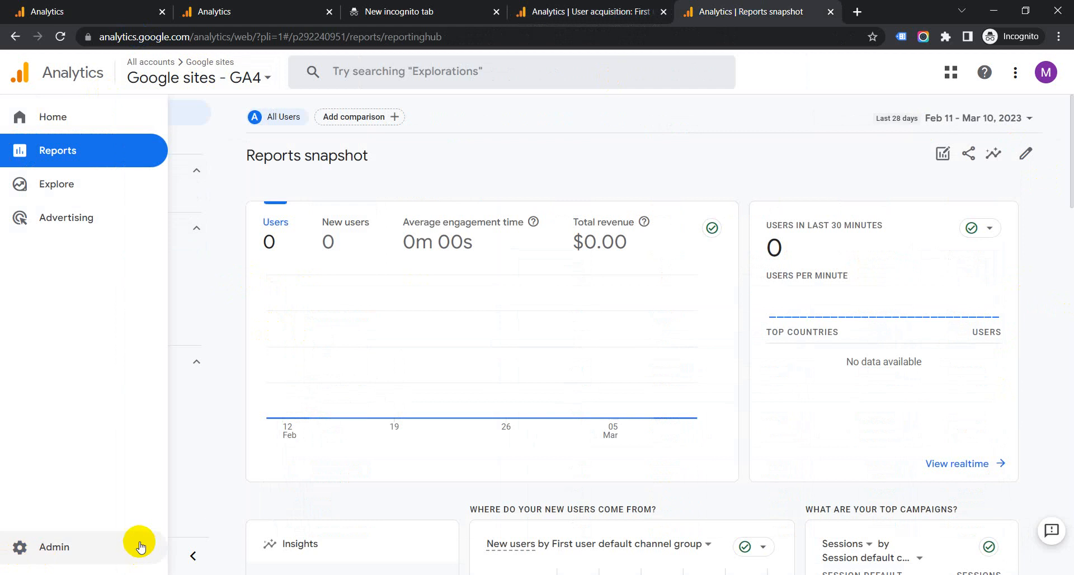
{"action": "left_click", "coordinate": [20, 547]}
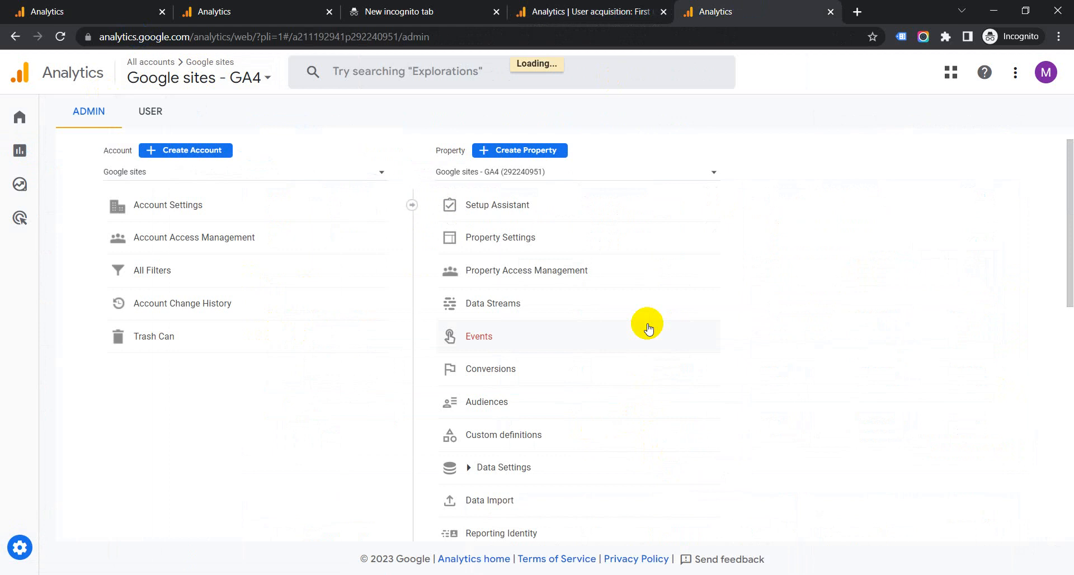
{"action": "scroll", "coordinate": [649, 329], "scroll_direction": "down", "scroll_amount": 4}
{"action": "scroll", "coordinate": [649, 329], "scroll_direction": "down", "scroll_amount": 5}
{"action": "scroll", "coordinate": [649, 328], "scroll_direction": "up", "scroll_amount": 6}
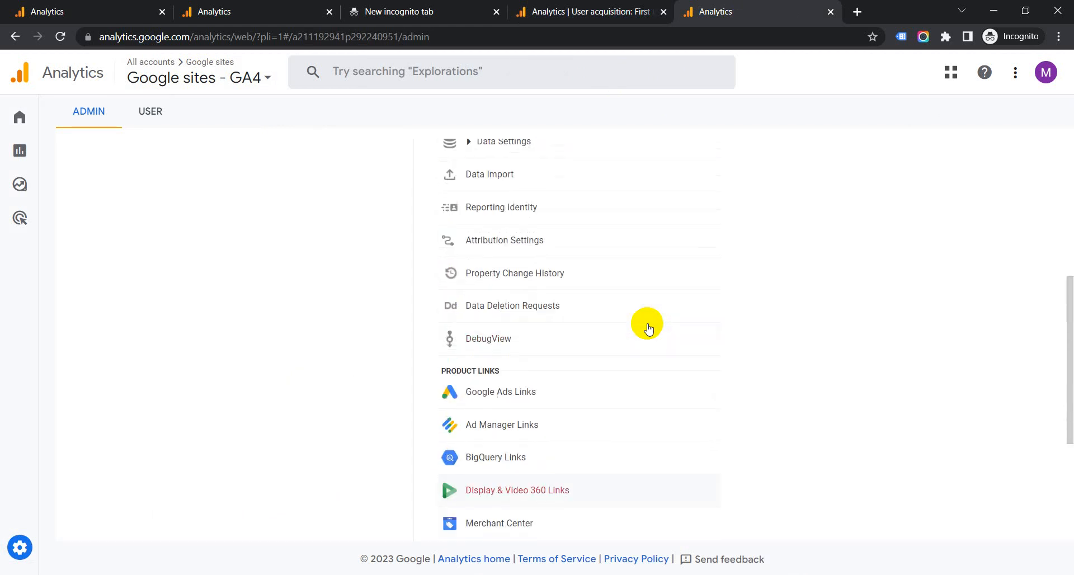
{"action": "scroll", "coordinate": [649, 329], "scroll_direction": "down", "scroll_amount": 2}
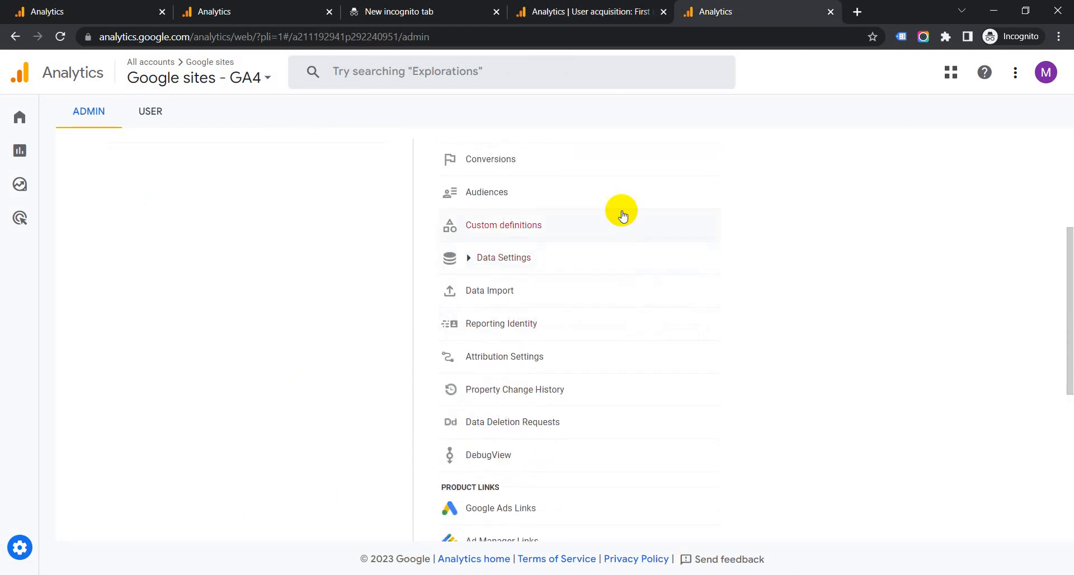
{"action": "left_click", "coordinate": [562, 196]}
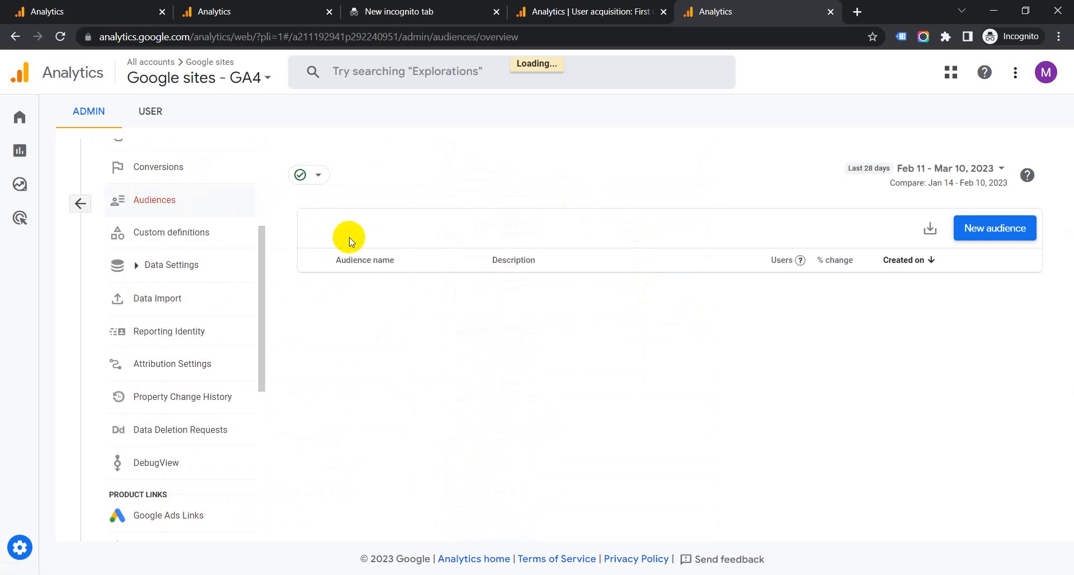
{"action": "left_click", "coordinate": [998, 231]}
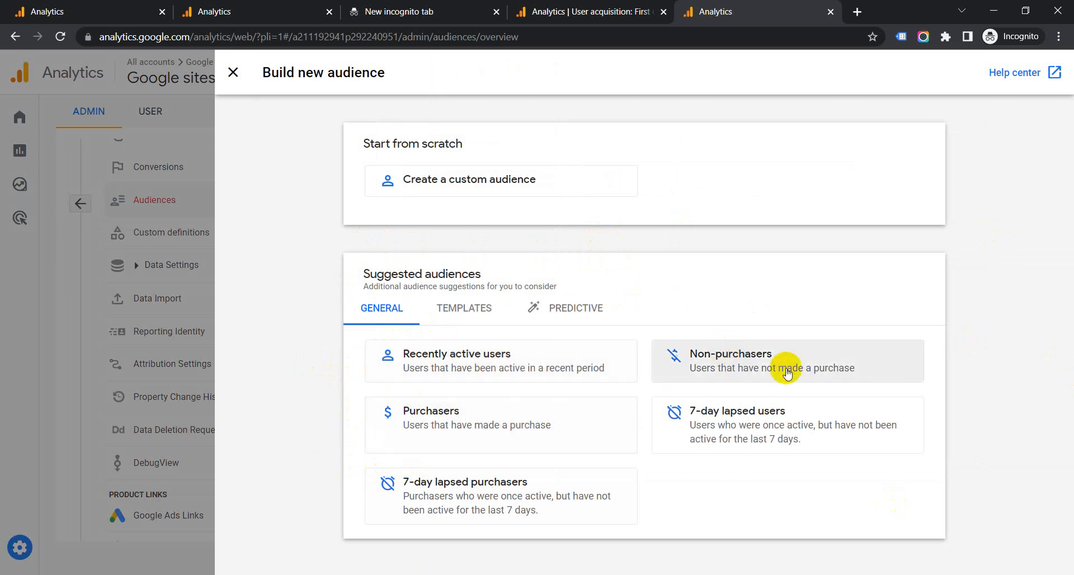
Step: Open the Recently active users suggested audience and browse the condition dimensions on offer, including the Attribution and Demographics groups
{"action": "left_click", "coordinate": [454, 378]}
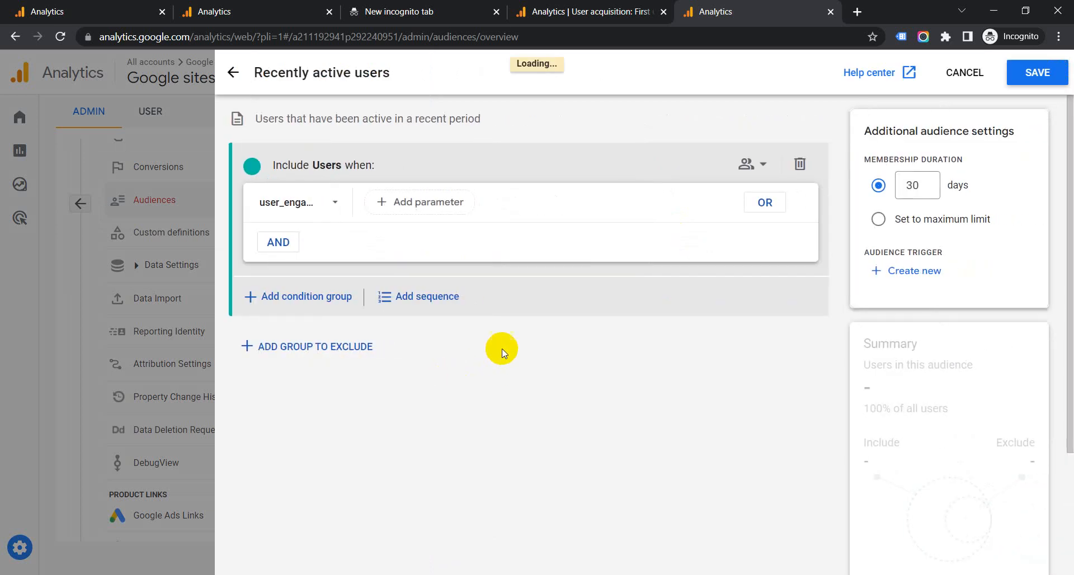
{"action": "left_click", "coordinate": [329, 203]}
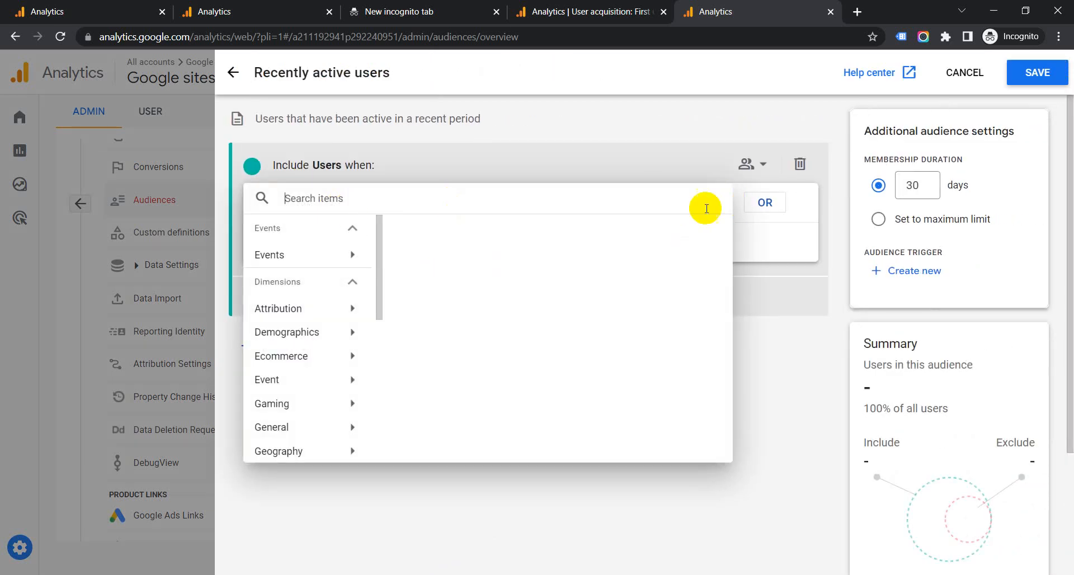
{"action": "left_click", "coordinate": [784, 239]}
{"action": "left_click", "coordinate": [315, 205]}
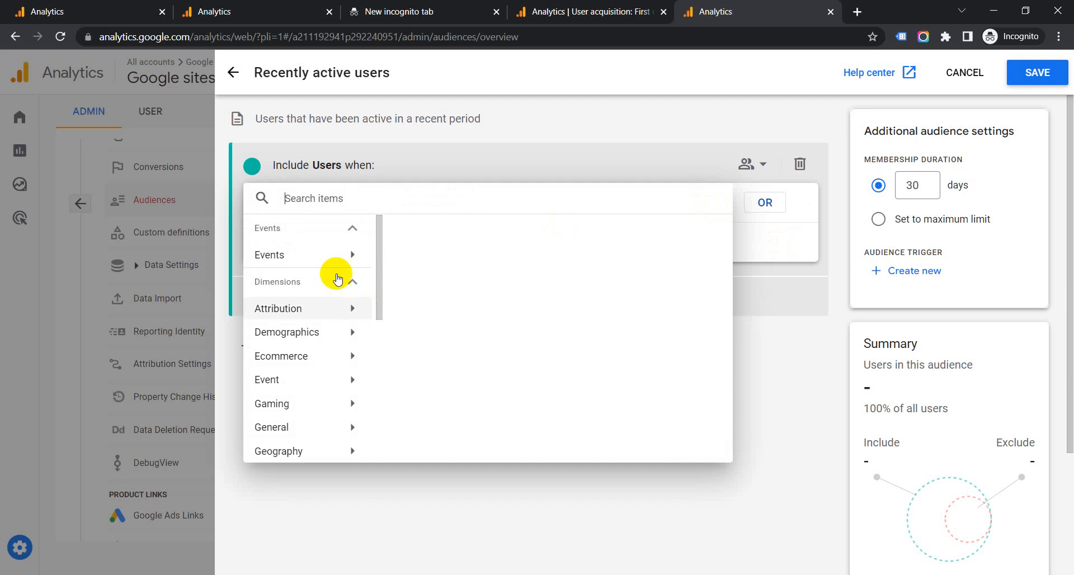
{"action": "left_click", "coordinate": [354, 313]}
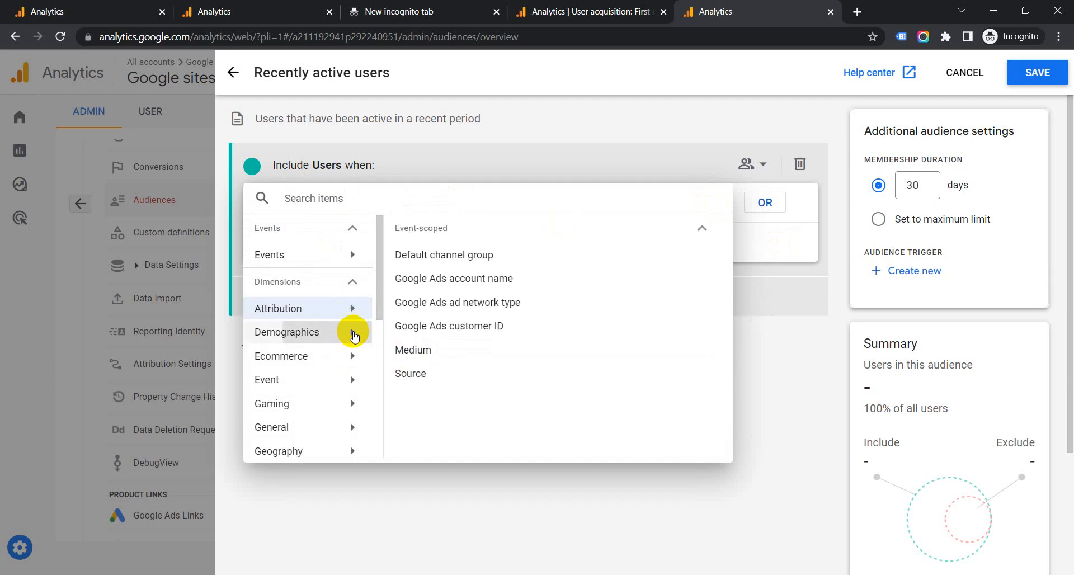
{"action": "left_click", "coordinate": [354, 334]}
{"action": "scroll", "coordinate": [369, 419], "scroll_direction": "down", "scroll_amount": 3}
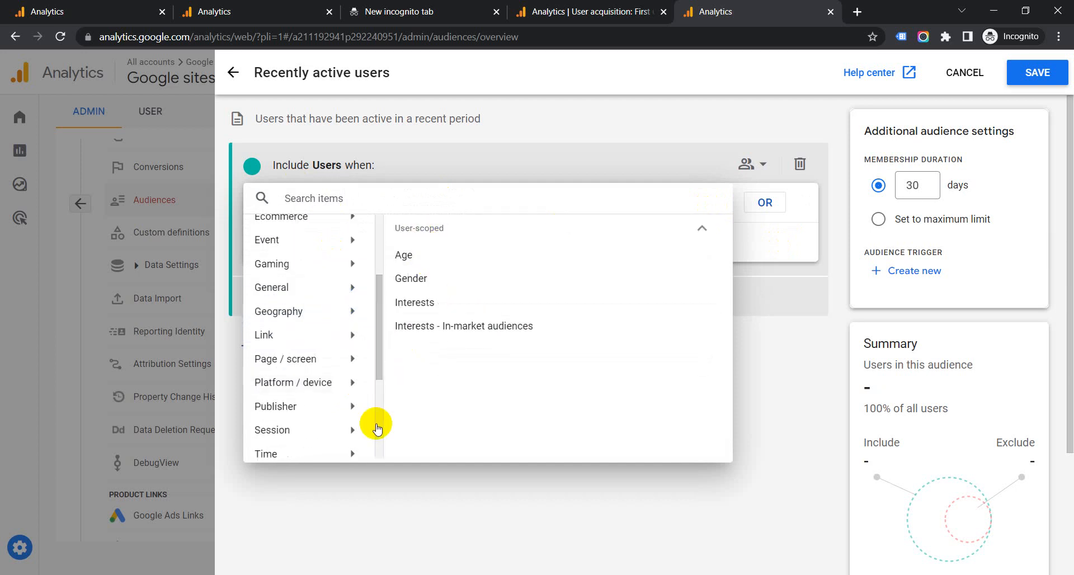
{"action": "scroll", "coordinate": [369, 428], "scroll_direction": "down", "scroll_amount": 3}
{"action": "scroll", "coordinate": [324, 379], "scroll_direction": "down", "scroll_amount": 2}
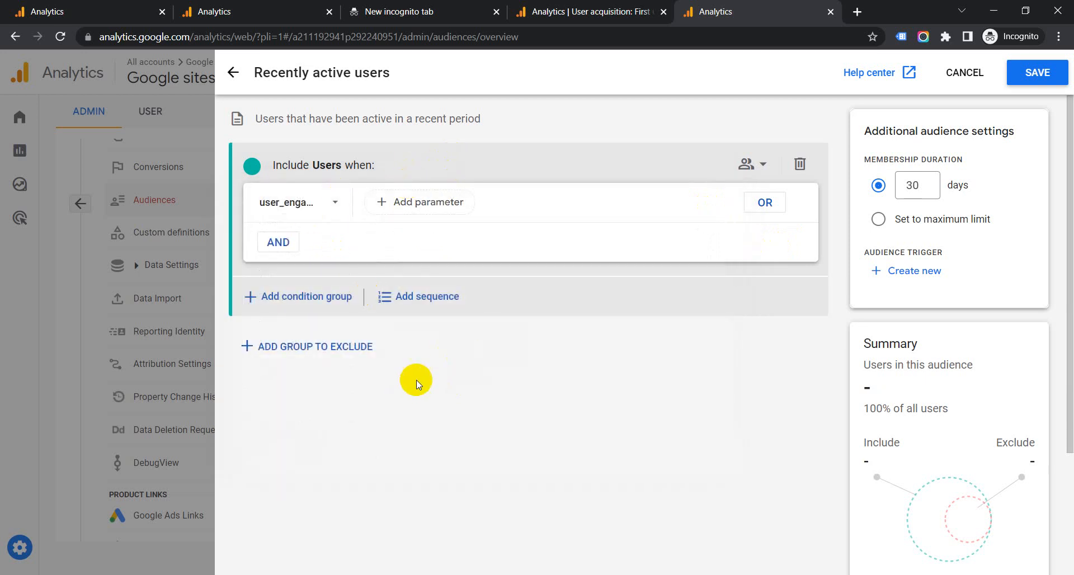
{"action": "left_click", "coordinate": [415, 205]}
Step: Replace the audience's user engagement condition with the user-scoped Age dimension
{"action": "left_click", "coordinate": [325, 204]}
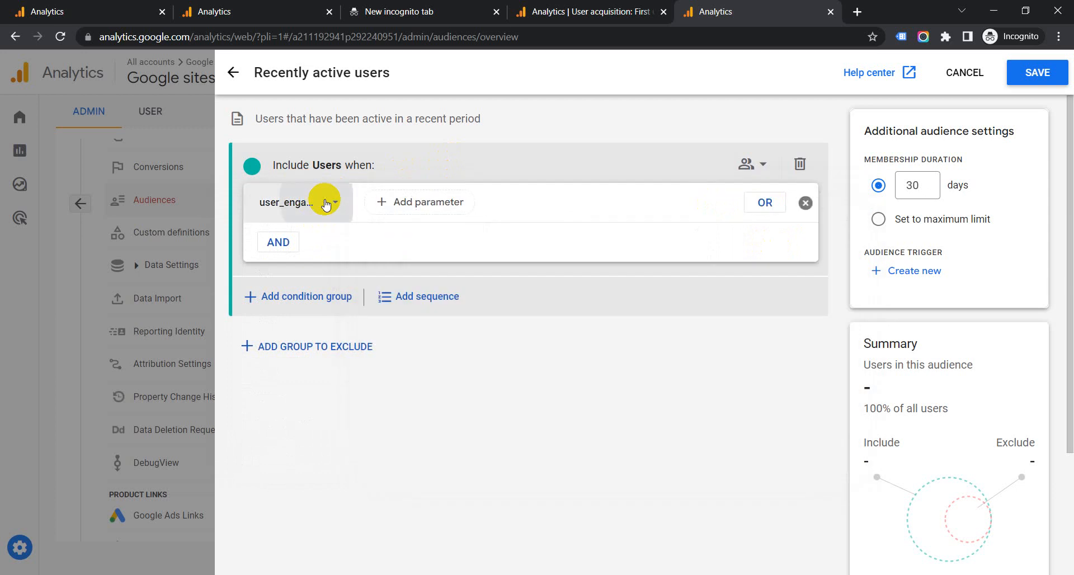
{"action": "left_click_drag", "start_coordinate": [381, 280], "coordinate": [353, 197]}
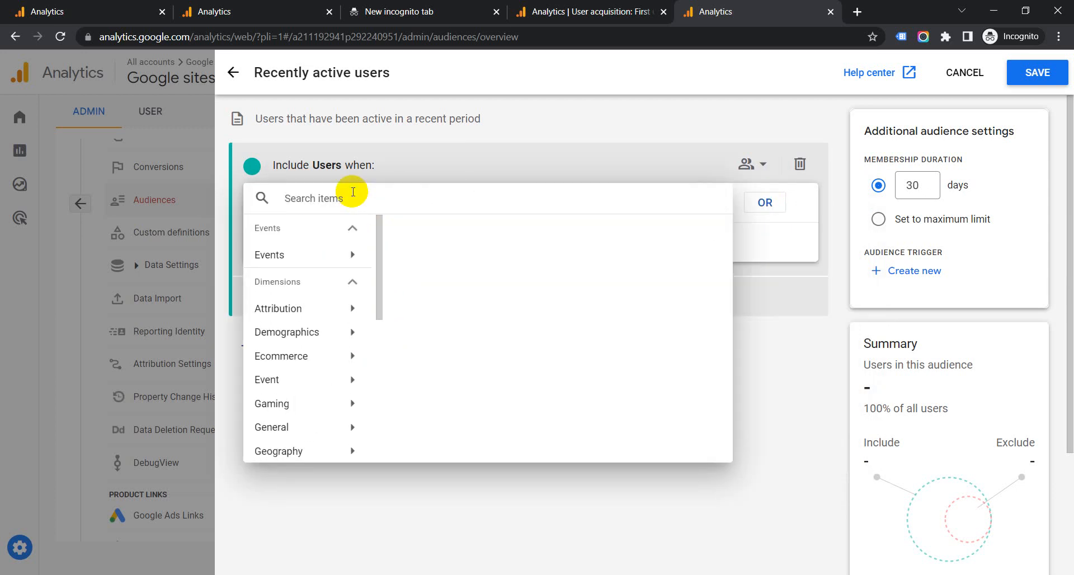
{"action": "left_click", "coordinate": [353, 193]}
{"action": "type", "text": "age"}
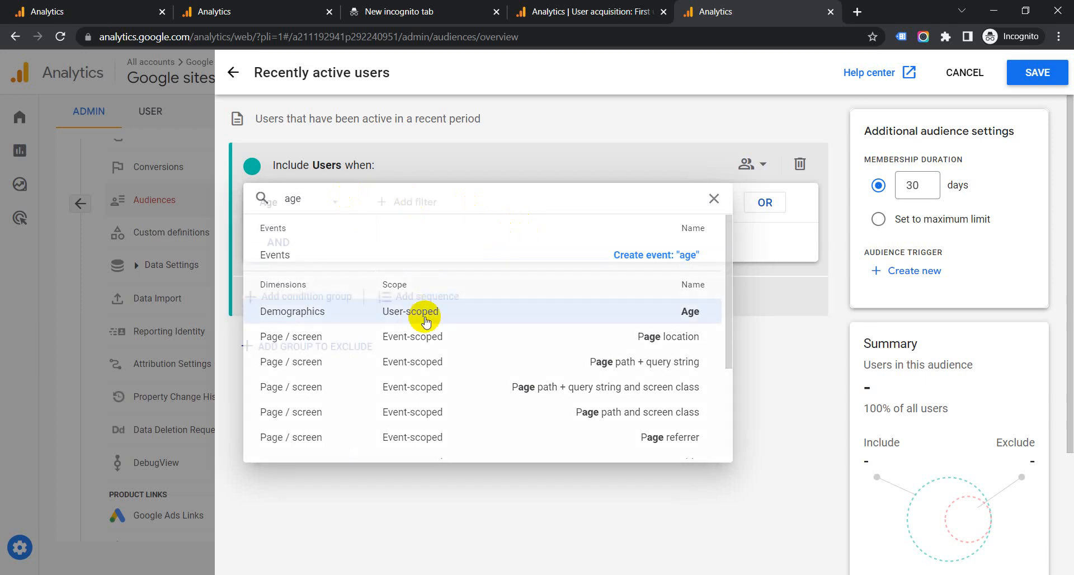
{"action": "left_click", "coordinate": [358, 312]}
Step: Filter the Age condition to "is one of" 18-24 and apply it
{"action": "left_click", "coordinate": [408, 206]}
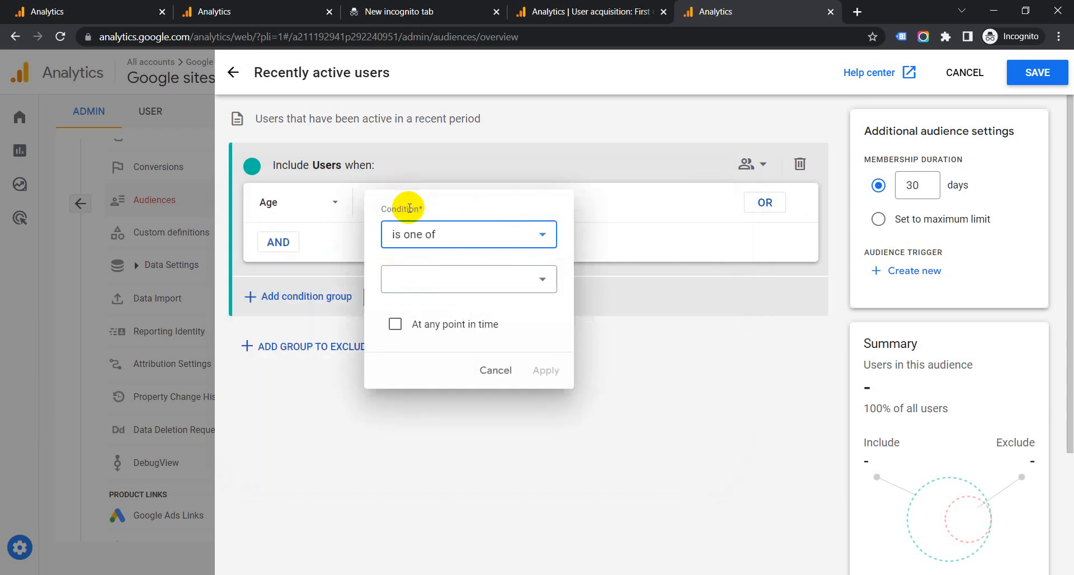
{"action": "left_click", "coordinate": [441, 235]}
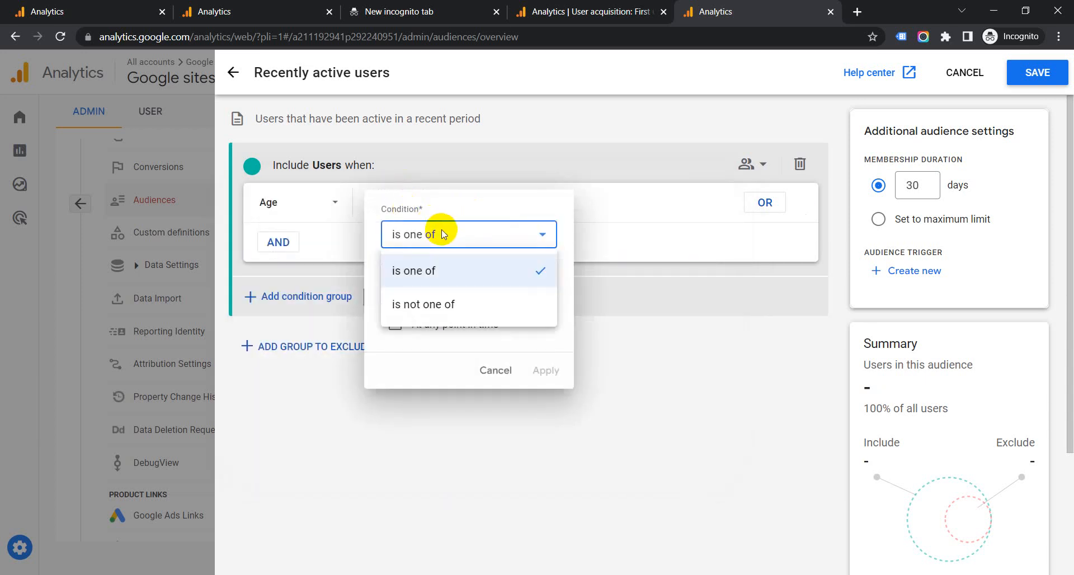
{"action": "left_click", "coordinate": [439, 271]}
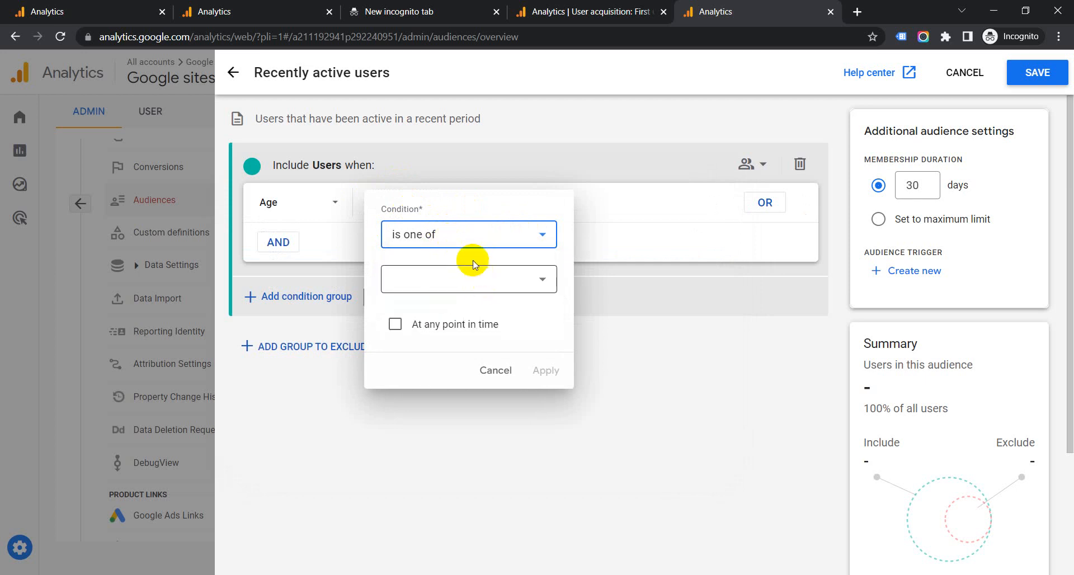
{"action": "left_click", "coordinate": [502, 278]}
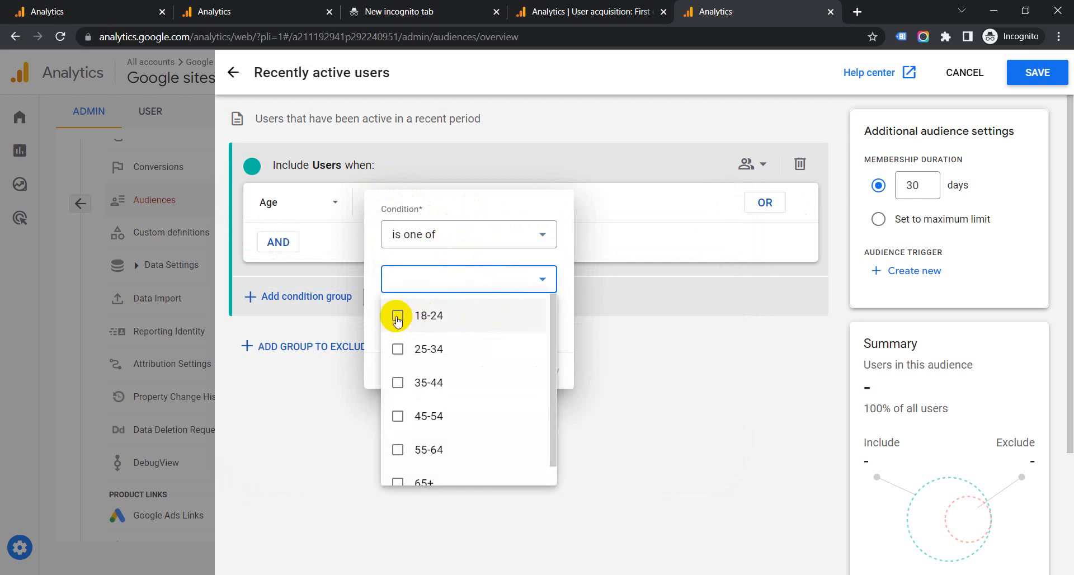
{"action": "left_click", "coordinate": [397, 317]}
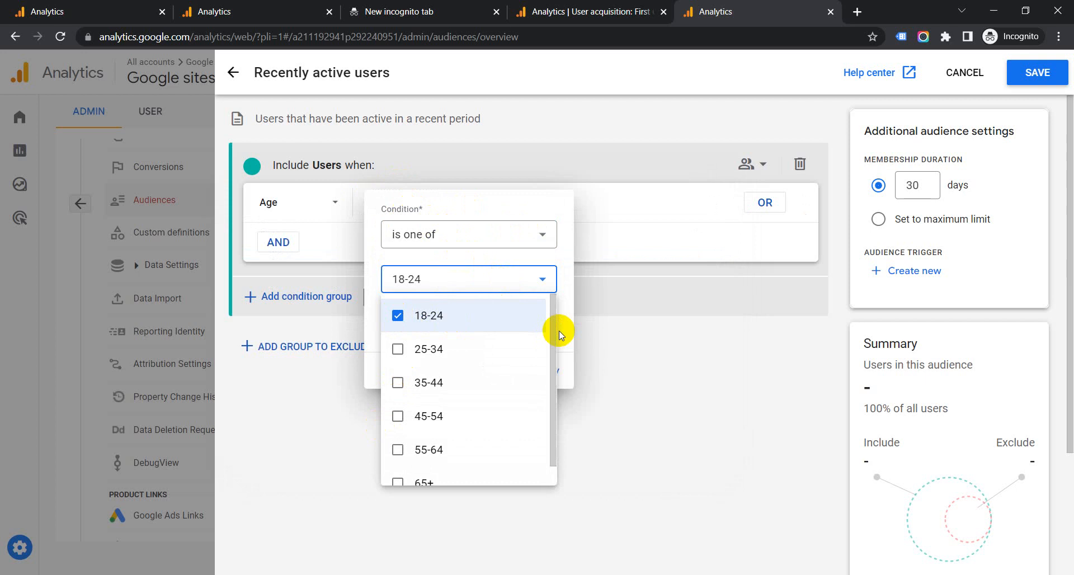
{"action": "left_click", "coordinate": [559, 333]}
{"action": "left_click", "coordinate": [544, 369]}
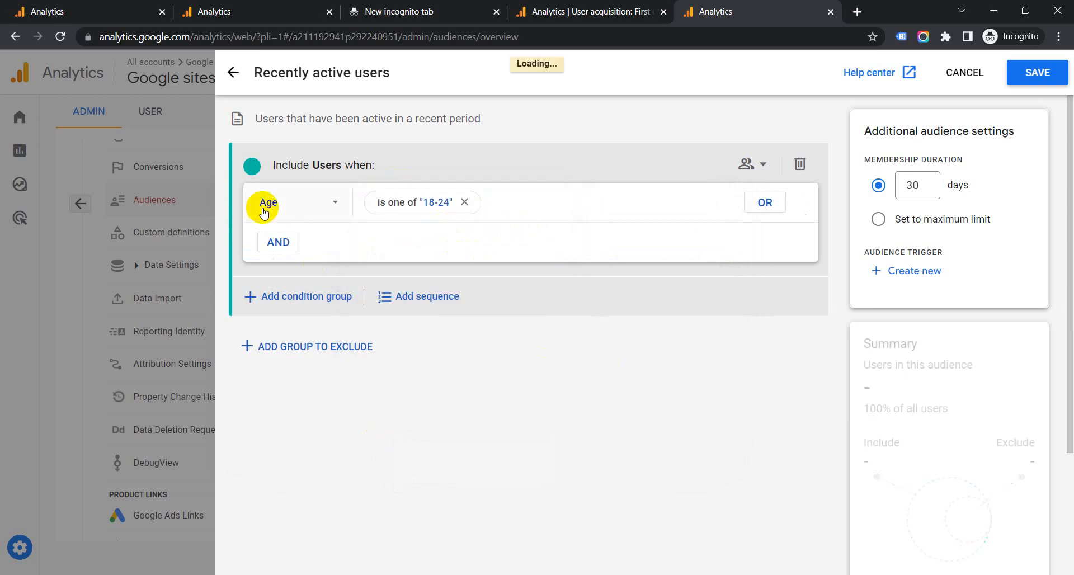
Step: Add an OR condition on the Age dimension with the filter "is one of" 25-34
{"action": "left_click", "coordinate": [761, 204]}
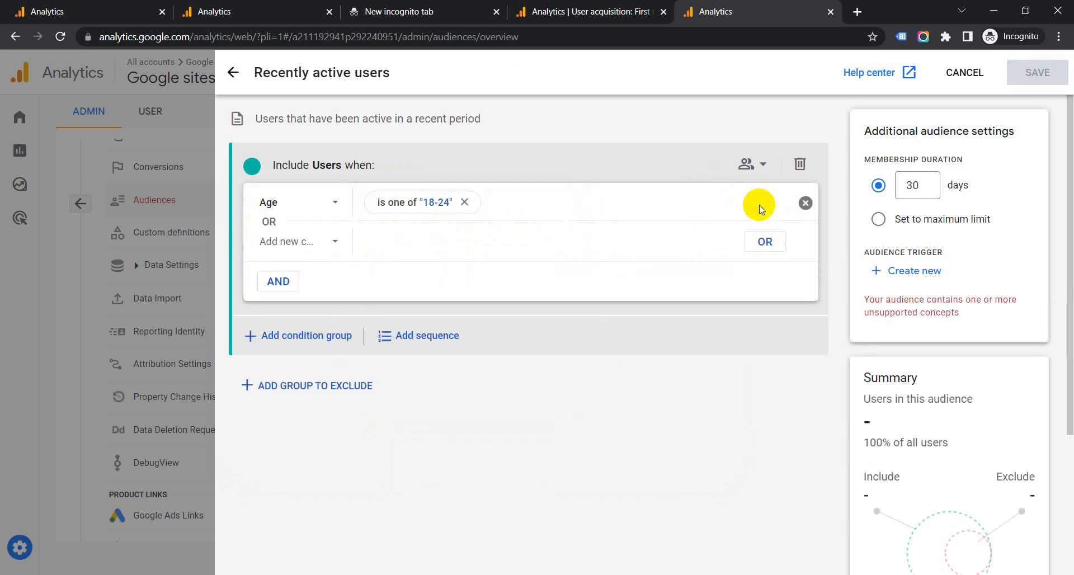
{"action": "left_click", "coordinate": [325, 240]}
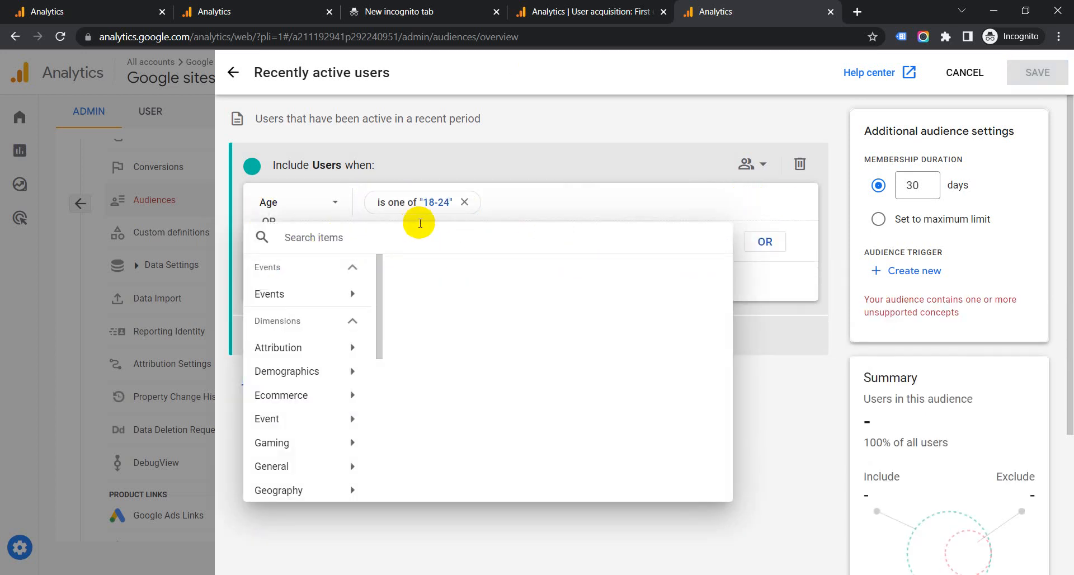
{"action": "left_click", "coordinate": [410, 237]}
{"action": "type", "text": "age"}
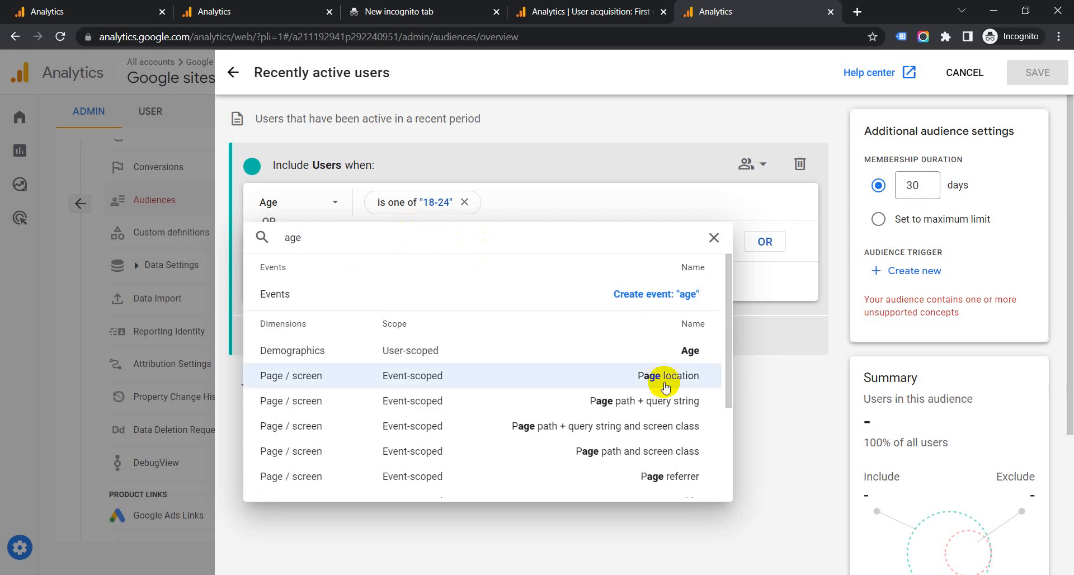
{"action": "left_click", "coordinate": [601, 349]}
{"action": "left_click", "coordinate": [413, 240]}
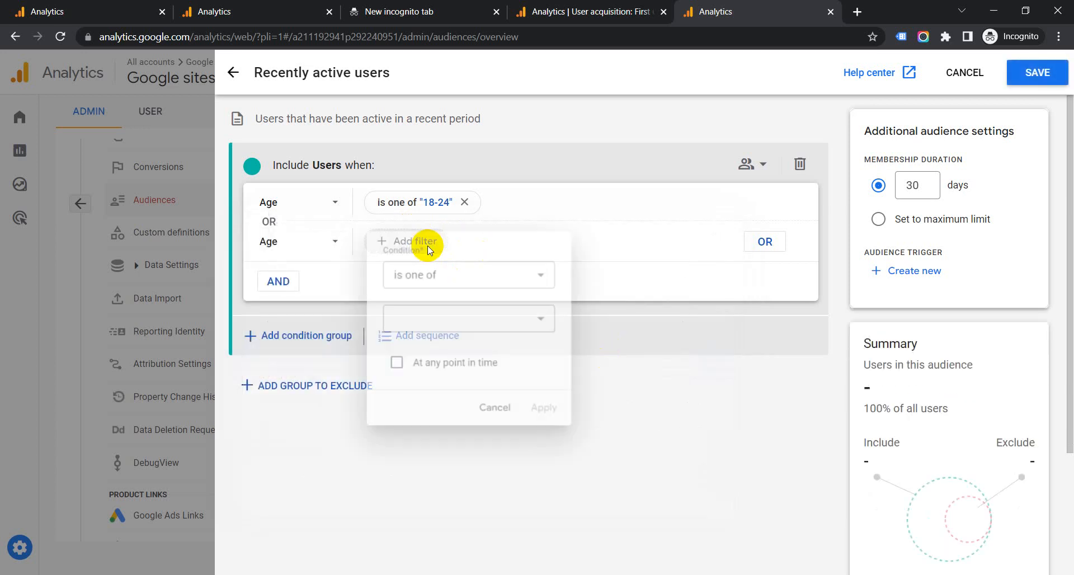
{"action": "left_click", "coordinate": [493, 319]}
{"action": "left_click", "coordinate": [465, 388]}
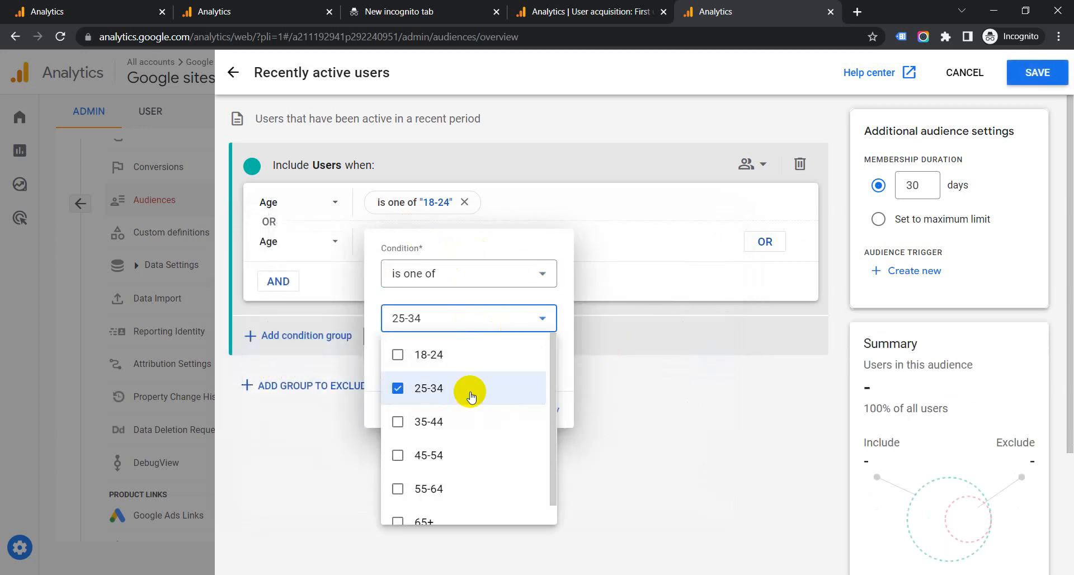
{"action": "left_click", "coordinate": [557, 384]}
{"action": "left_click", "coordinate": [545, 410]}
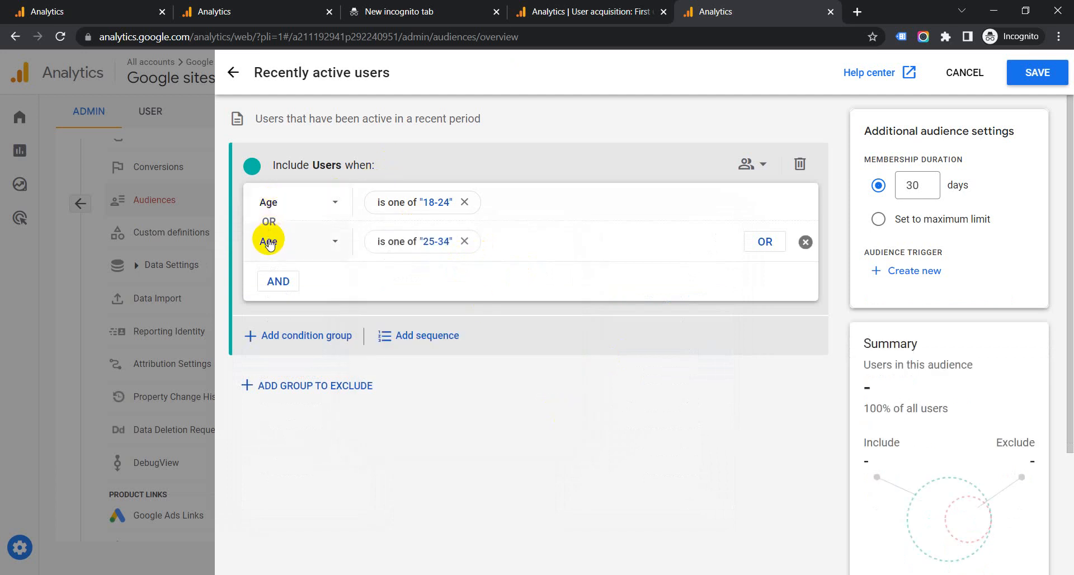
Step: Discard the age-based audience and start a custom audience from scratch
{"action": "left_click", "coordinate": [801, 170]}
{"action": "left_click", "coordinate": [232, 72]}
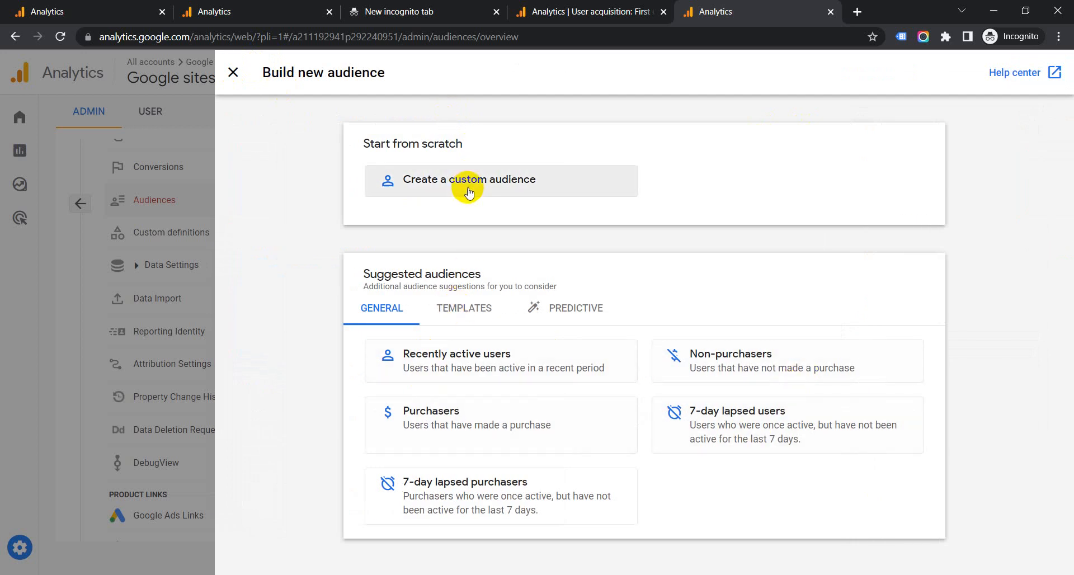
{"action": "left_click", "coordinate": [499, 189]}
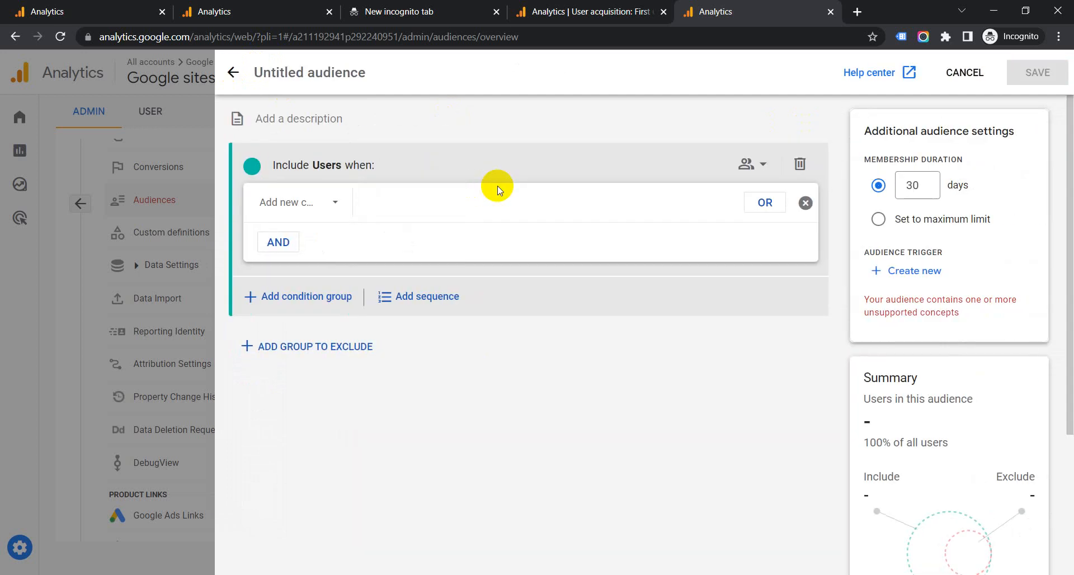
Step: Recheck the Direct channel in the User acquisition report and set the untitled audience's condition to Session default channel group
{"action": "left_click", "coordinate": [593, 12]}
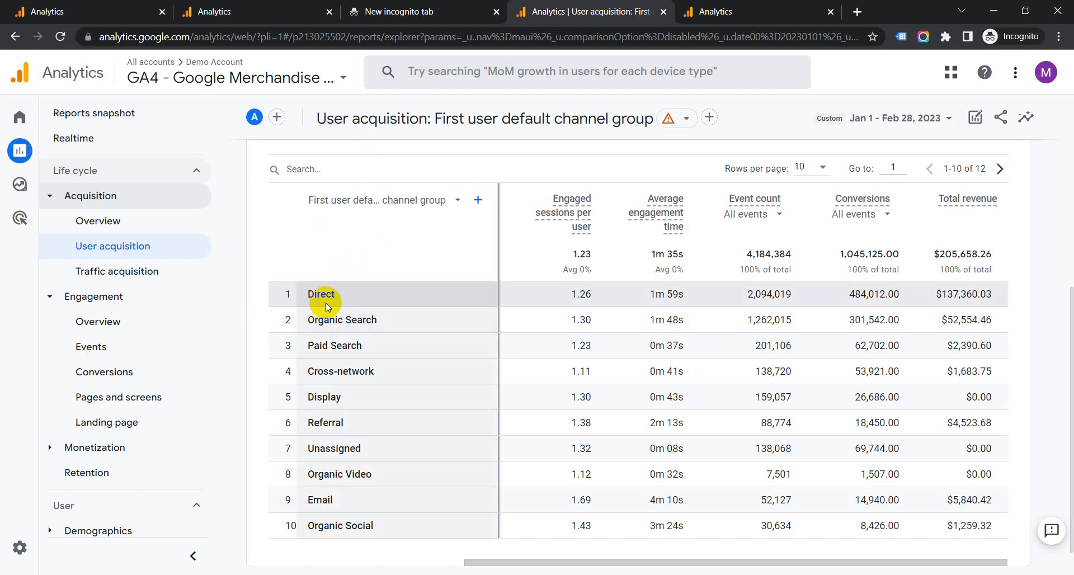
{"action": "left_click", "coordinate": [748, 5]}
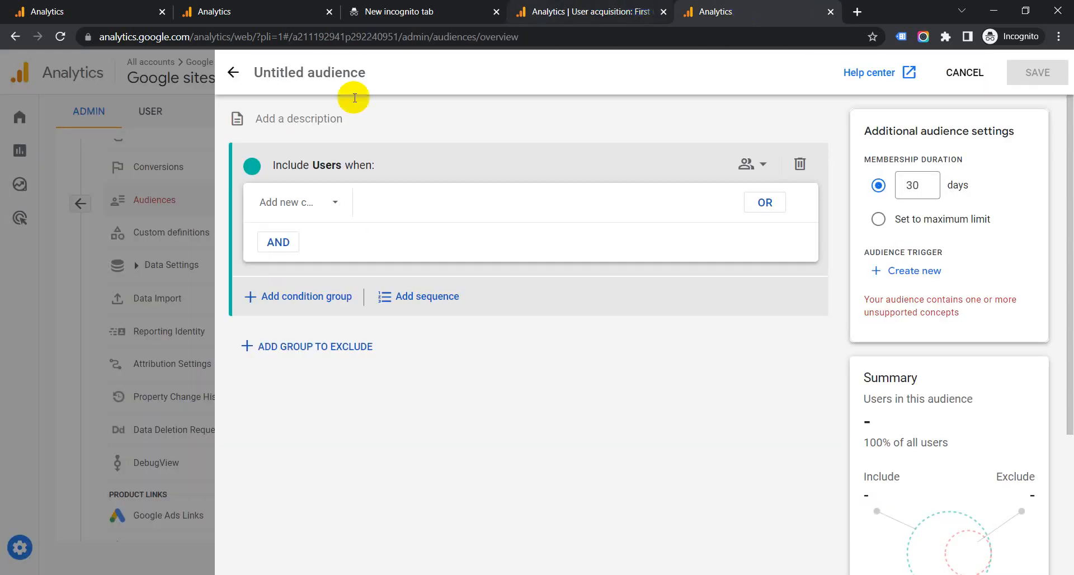
{"action": "left_click", "coordinate": [312, 203]}
{"action": "left_click", "coordinate": [333, 200]}
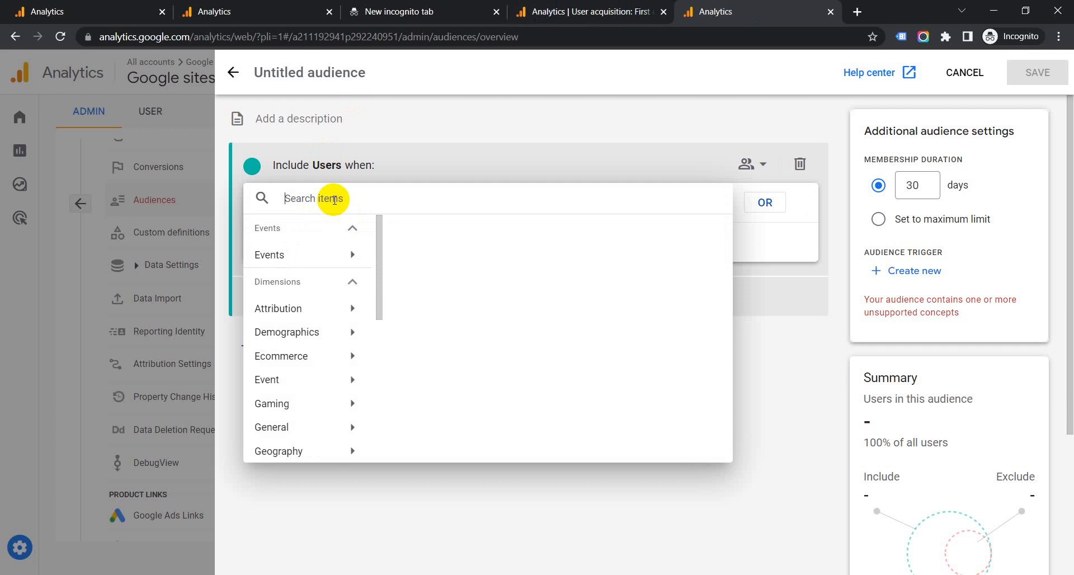
{"action": "type", "text": "defa"}
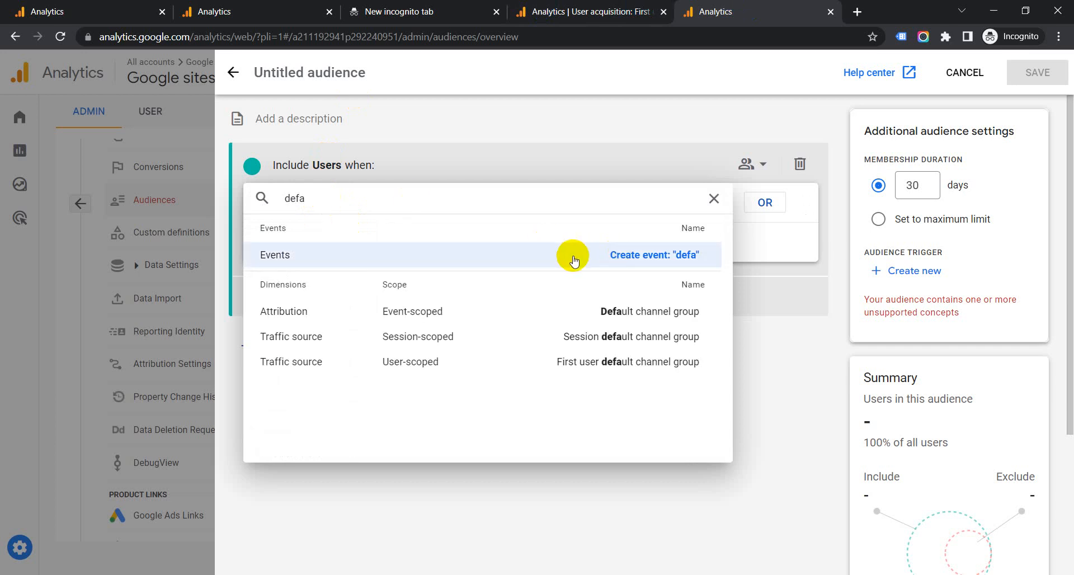
{"action": "left_click", "coordinate": [511, 335]}
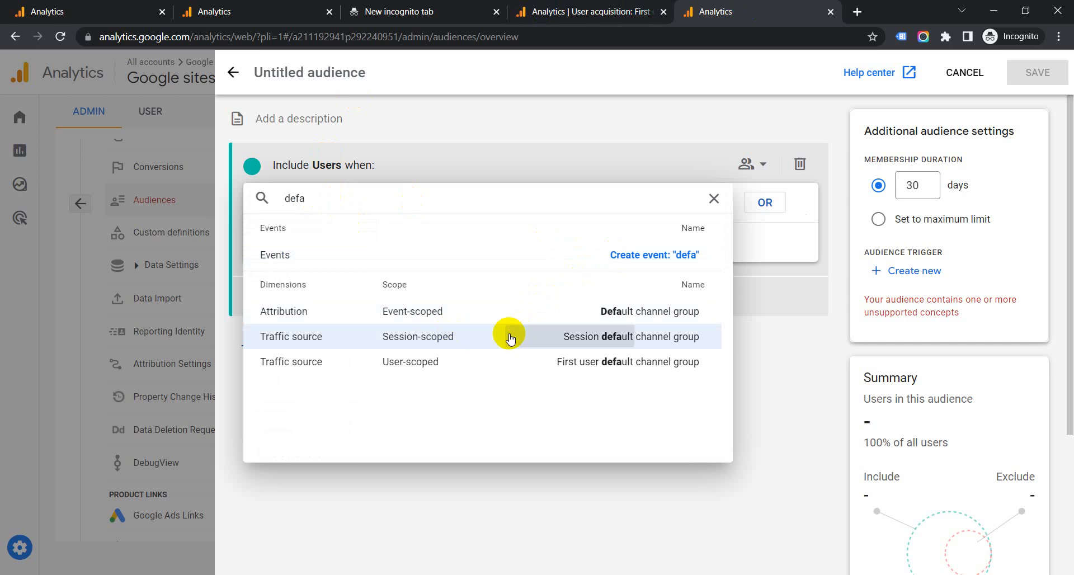
Step: Filter the Session default channel group condition to contains "direct" and apply it
{"action": "left_click", "coordinate": [398, 205]}
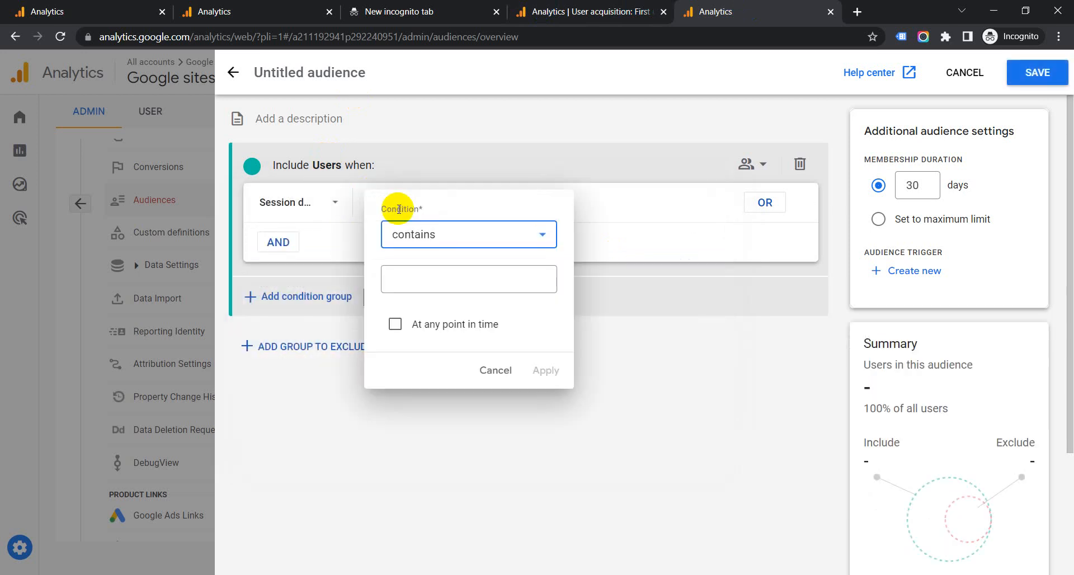
{"action": "left_click", "coordinate": [463, 237]}
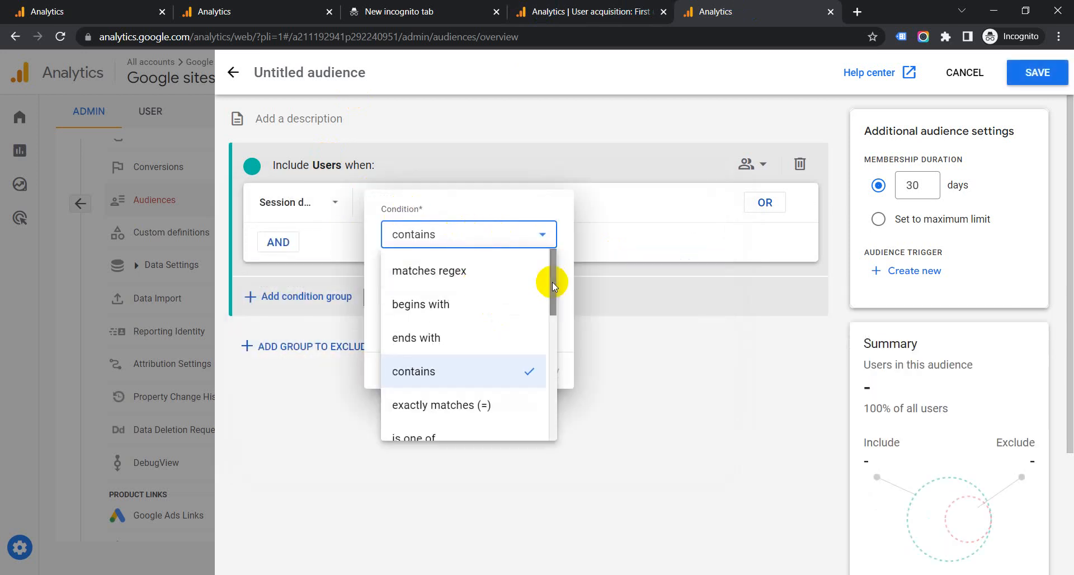
{"action": "left_click_drag", "start_coordinate": [552, 282], "coordinate": [542, 187]}
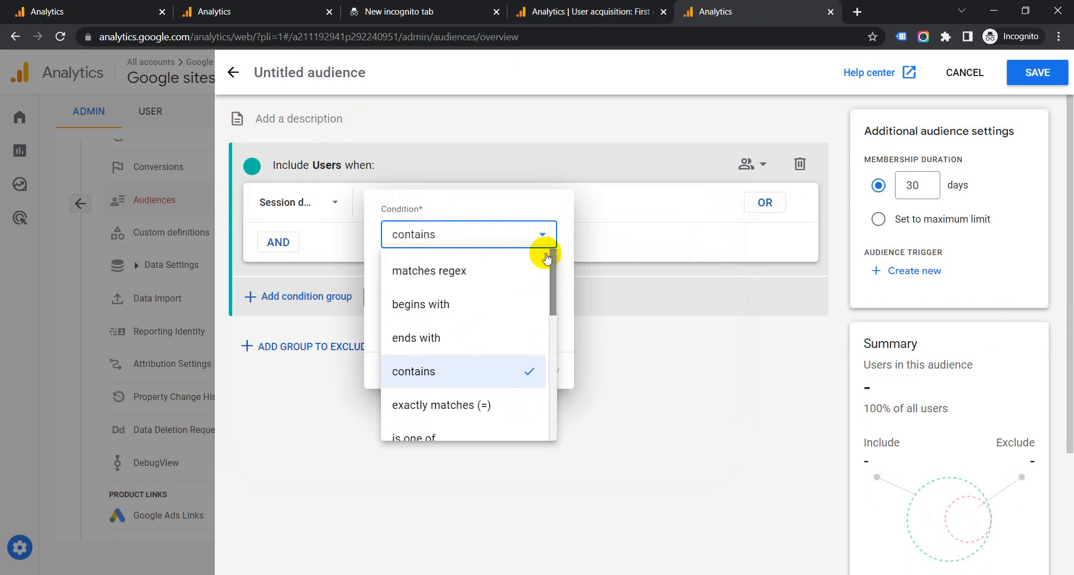
{"action": "left_click", "coordinate": [515, 372]}
{"action": "left_click", "coordinate": [448, 281]}
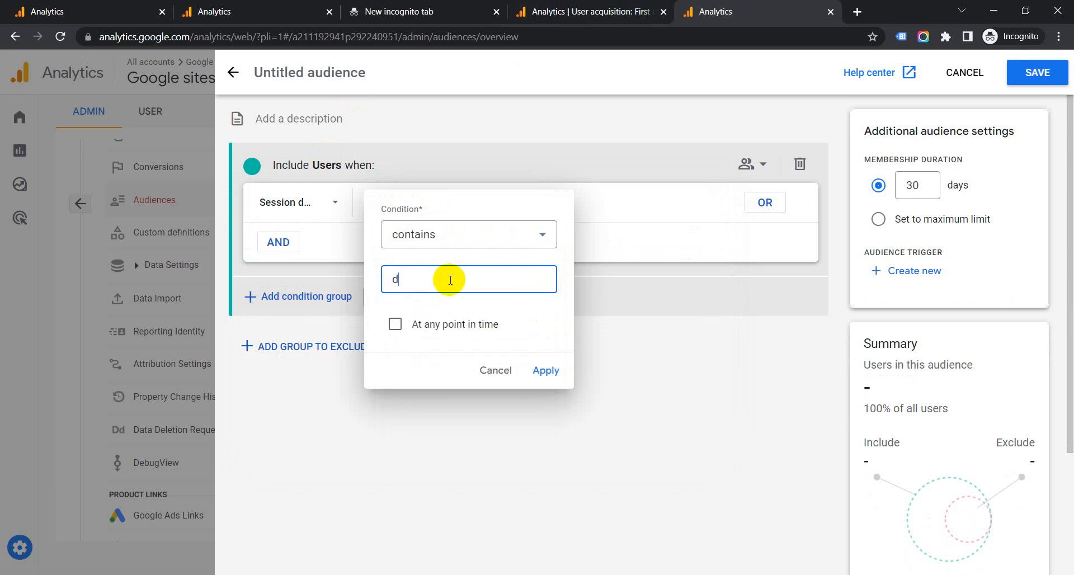
{"action": "left_click", "coordinate": [538, 374]}
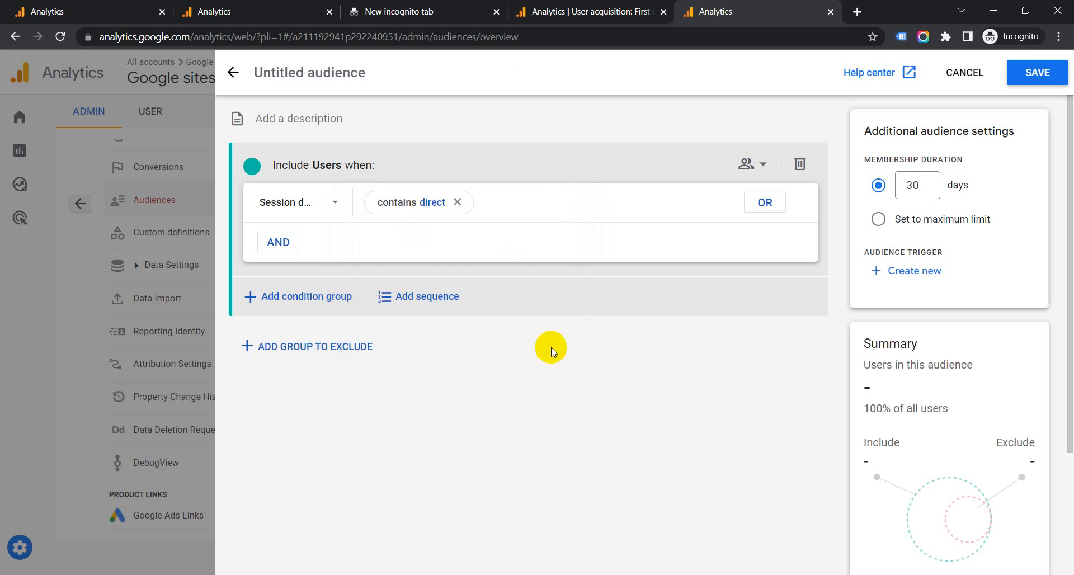
Step: Review the channel groups in the User acquisition report again and return to the untitled audience
{"action": "left_click", "coordinate": [587, 11]}
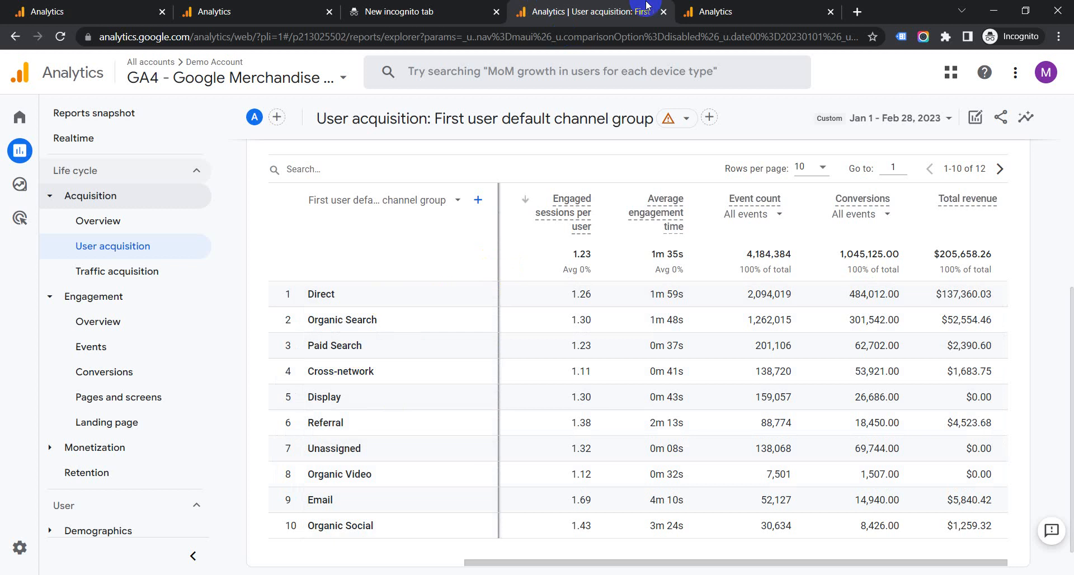
{"action": "left_click", "coordinate": [766, 11]}
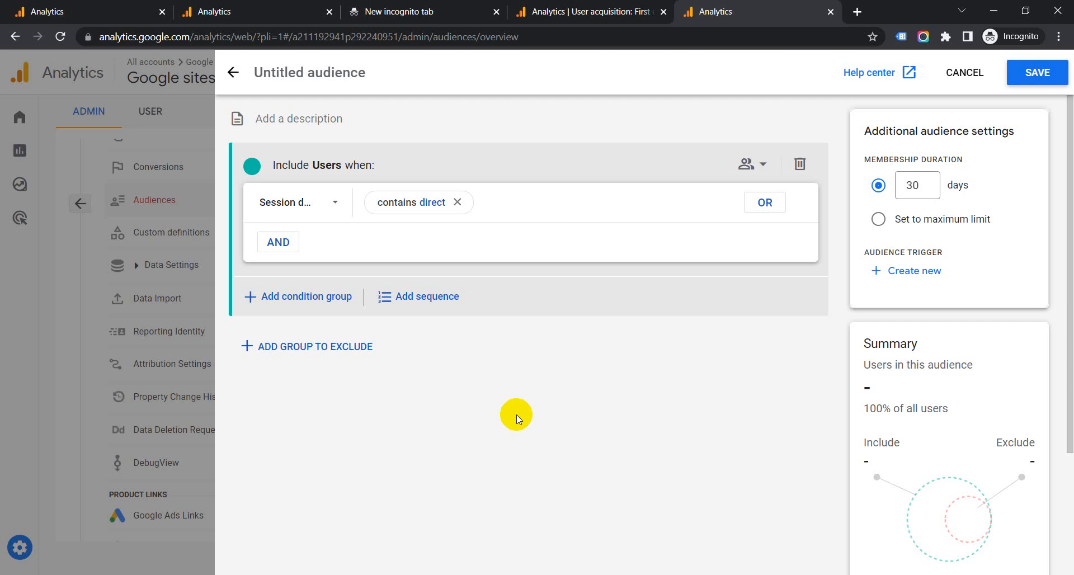
{"action": "scroll", "coordinate": [635, 348], "scroll_direction": "down", "scroll_amount": 2}
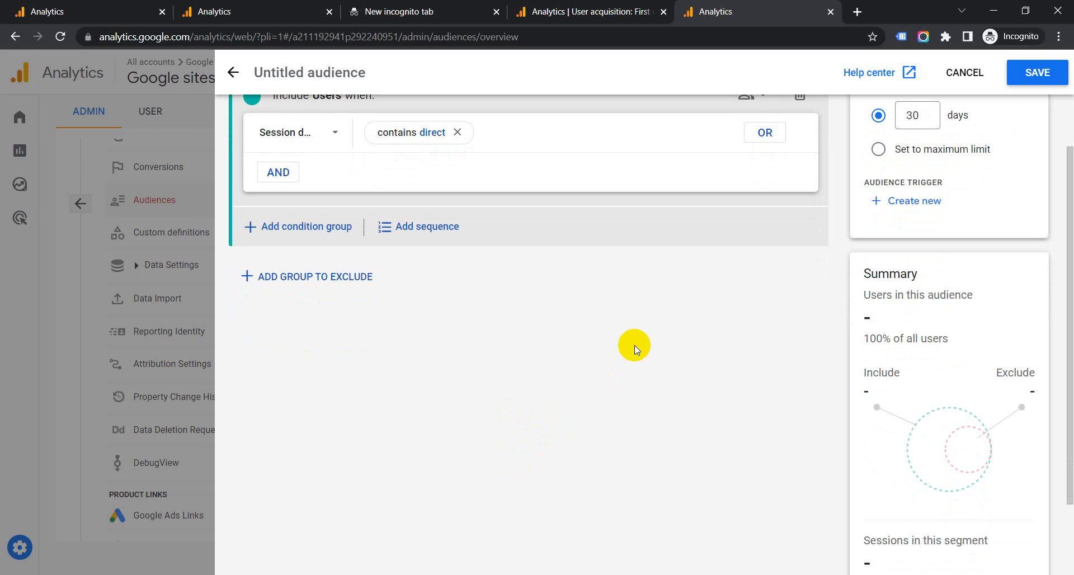
{"action": "scroll", "coordinate": [636, 350], "scroll_direction": "up", "scroll_amount": 2}
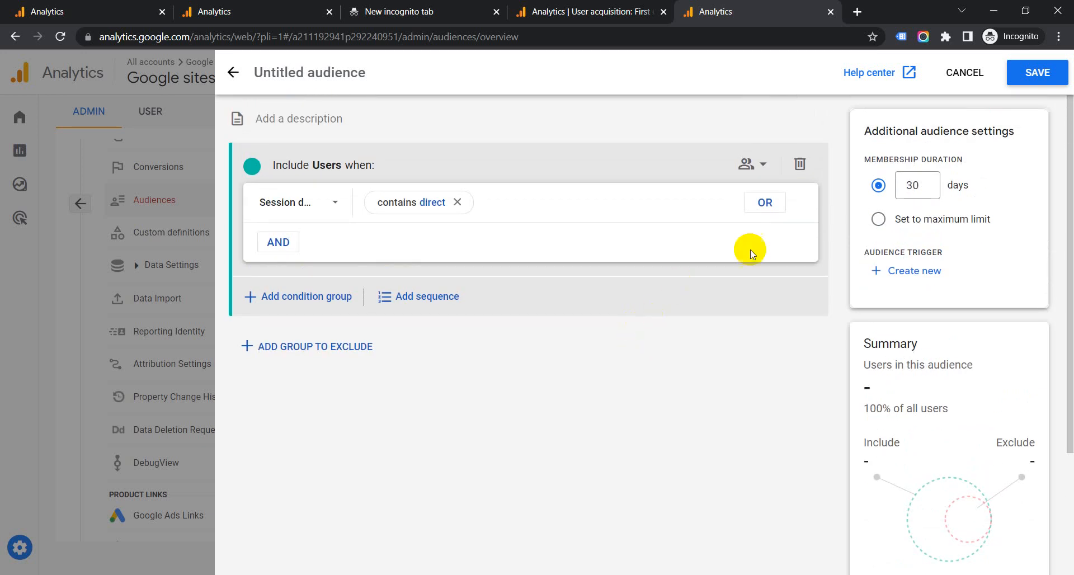
{"action": "scroll", "coordinate": [663, 293], "scroll_direction": "down", "scroll_amount": 3}
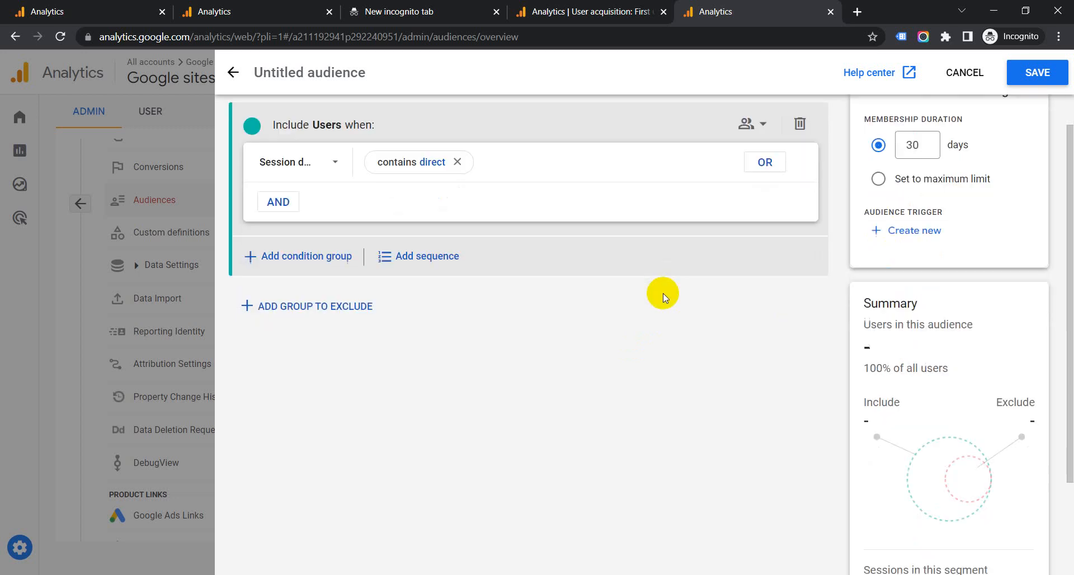
{"action": "scroll", "coordinate": [663, 295], "scroll_direction": "up", "scroll_amount": 3}
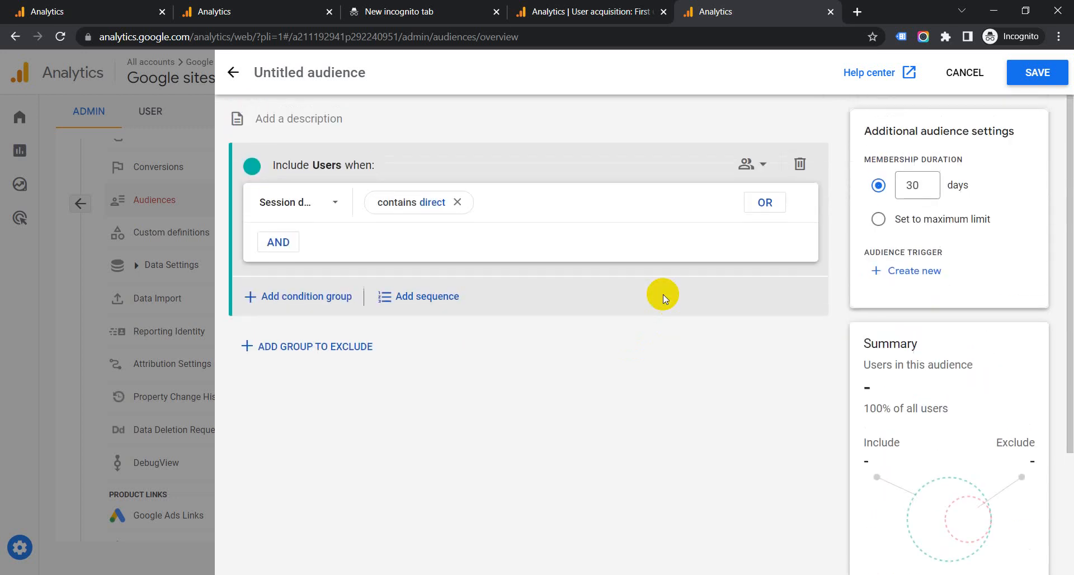
Step: Name the untitled audience "Direct (30 days)" and save it
{"action": "left_click", "coordinate": [342, 75]}
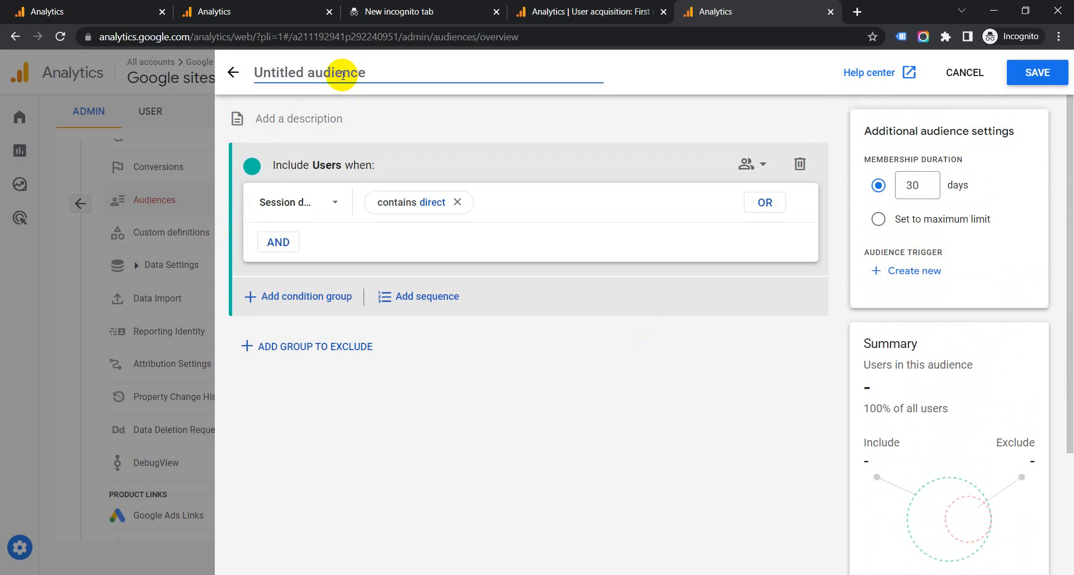
{"action": "type", "text": "Direct ("}
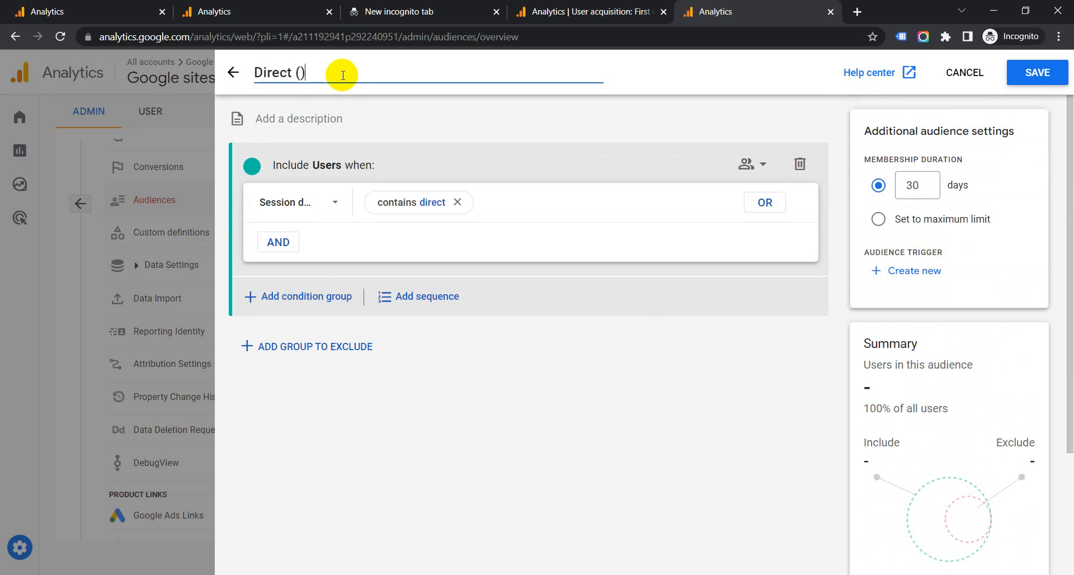
{"action": "key", "text": "Left"}
{"action": "type", "text": "30 days"}
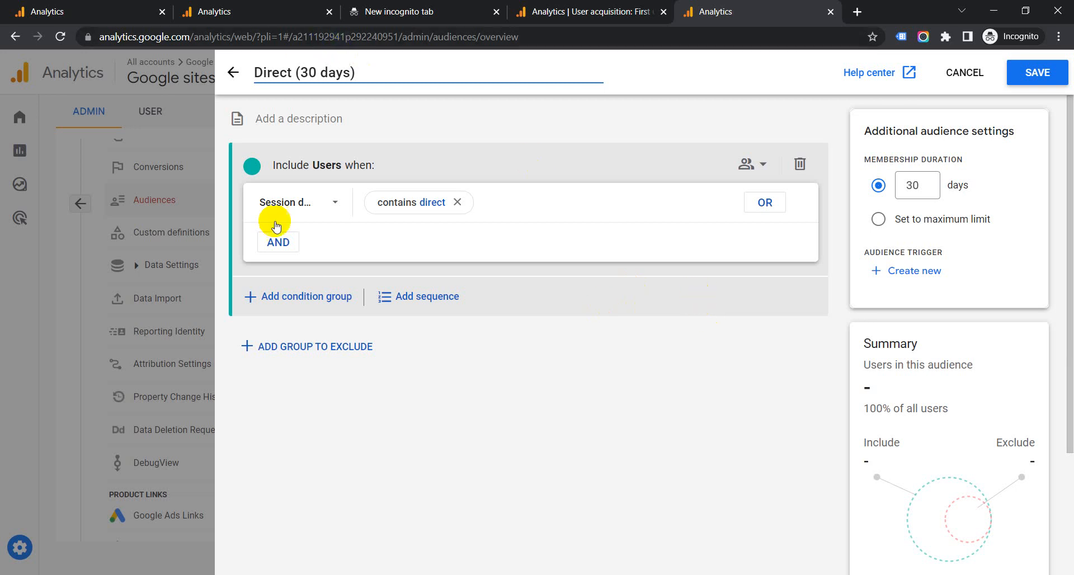
{"action": "left_click", "coordinate": [1040, 74]}
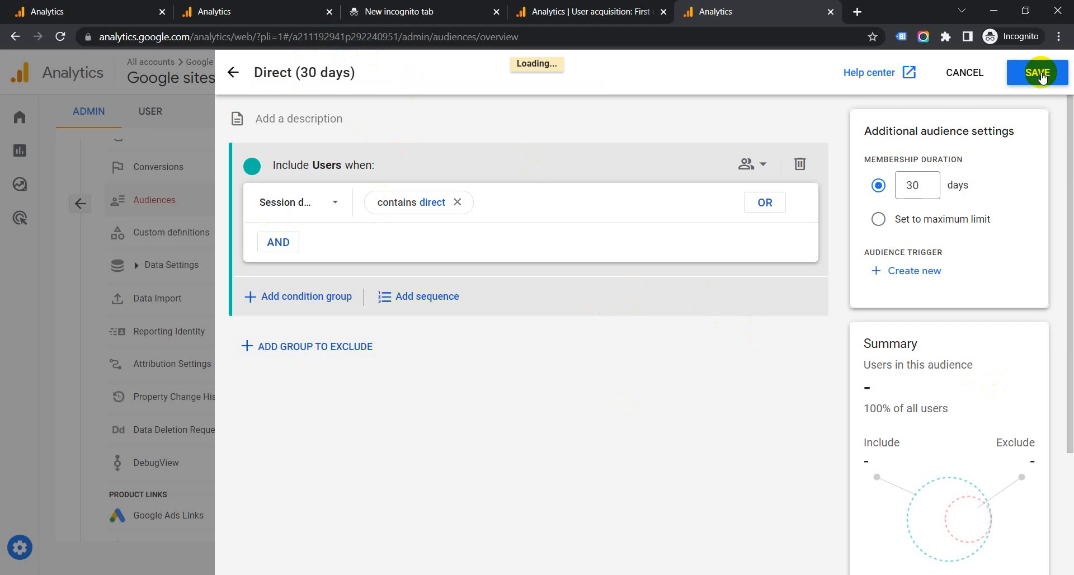